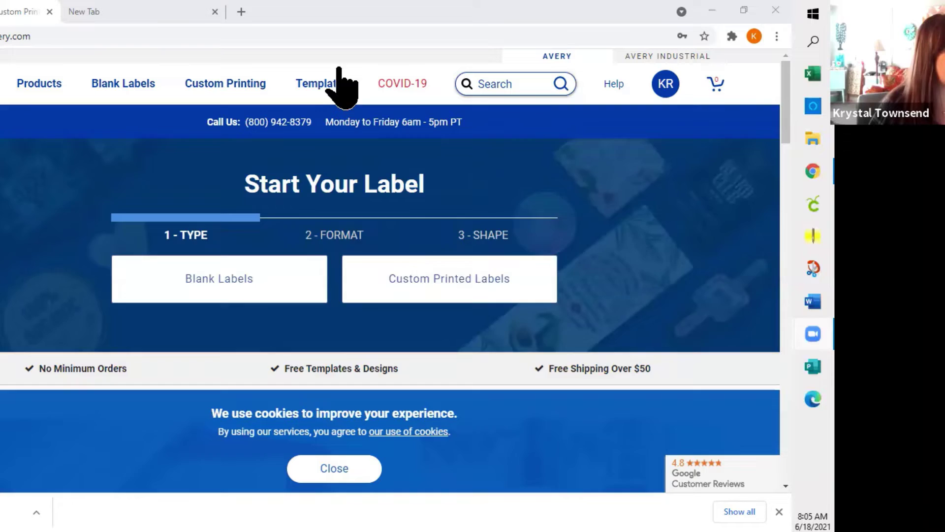
Open Avery's template finder and scroll to the Round, Oval and Square Labels category cards.
{"action": "mouse_move", "coordinate": [321, 68]}
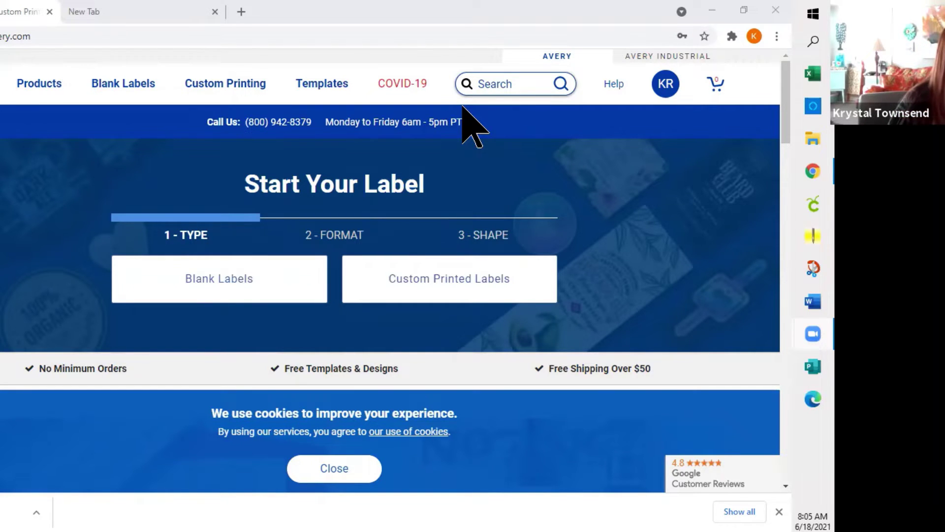
{"action": "mouse_move", "coordinate": [290, 84]}
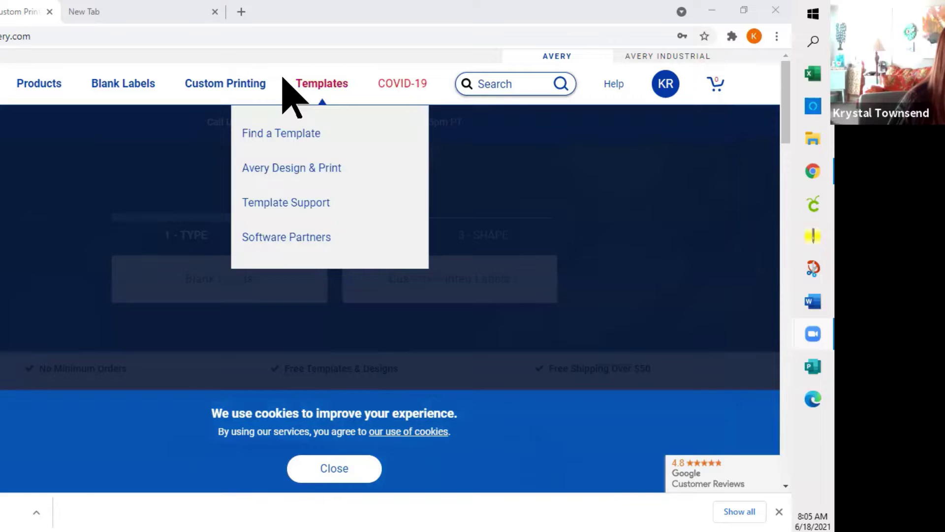
{"action": "left_click", "coordinate": [303, 130]}
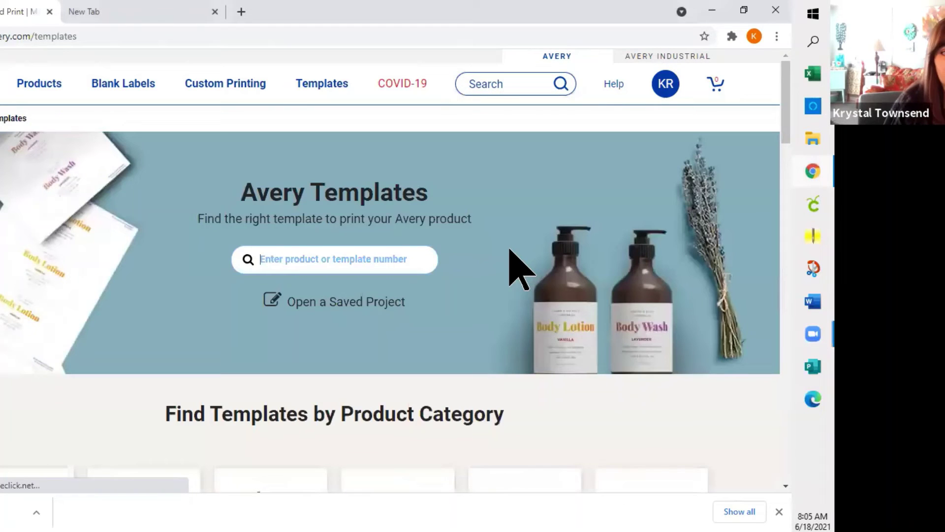
{"action": "scroll", "coordinate": [467, 256], "scroll_direction": "down", "scroll_amount": 8}
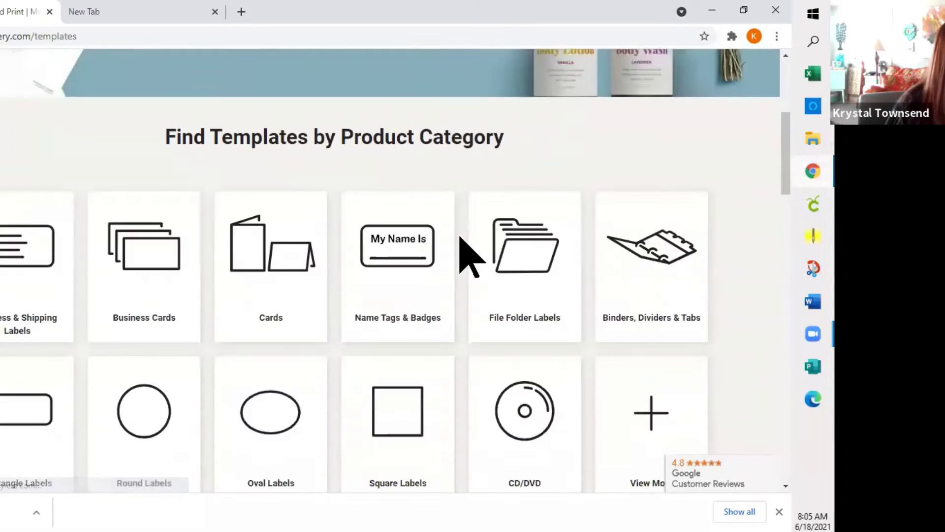
{"action": "scroll", "coordinate": [468, 256], "scroll_direction": "up", "scroll_amount": 3}
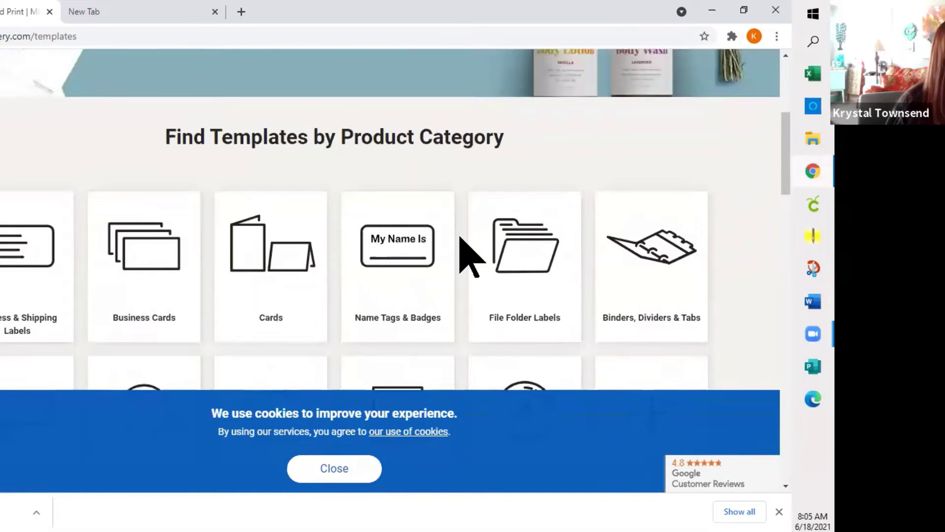
{"action": "scroll", "coordinate": [468, 256], "scroll_direction": "down", "scroll_amount": 1}
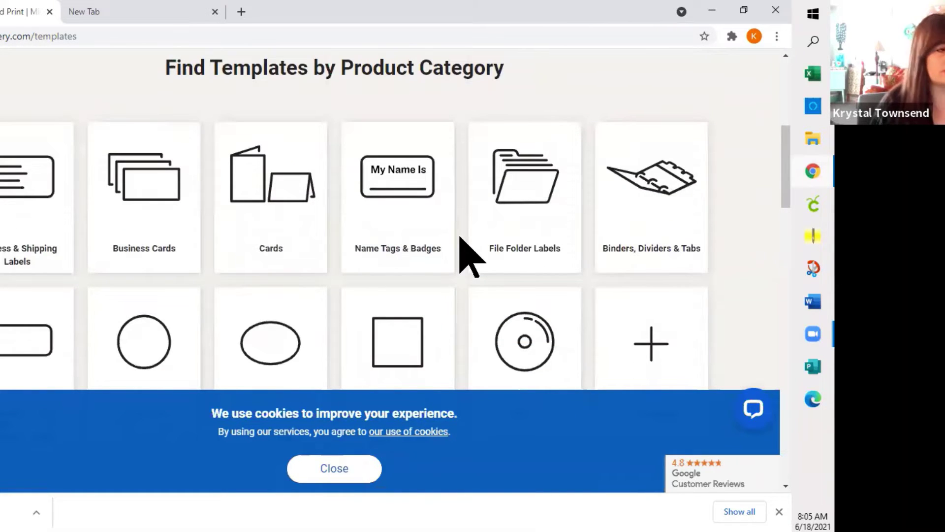
{"action": "scroll", "coordinate": [480, 246], "scroll_direction": "down", "scroll_amount": 2}
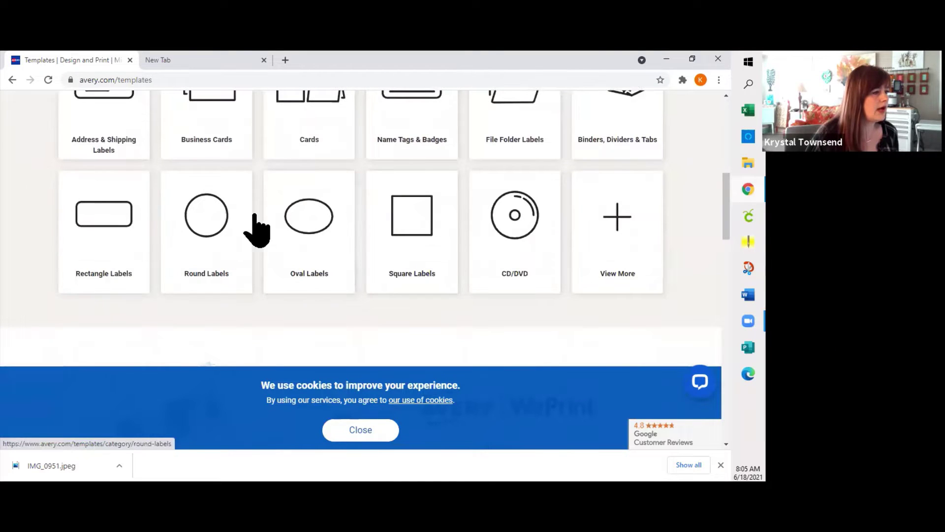
Browse Round Labels, open template 22807 (2-inch glossy white round), and close the cookie banner.
{"action": "left_click", "coordinate": [217, 231]}
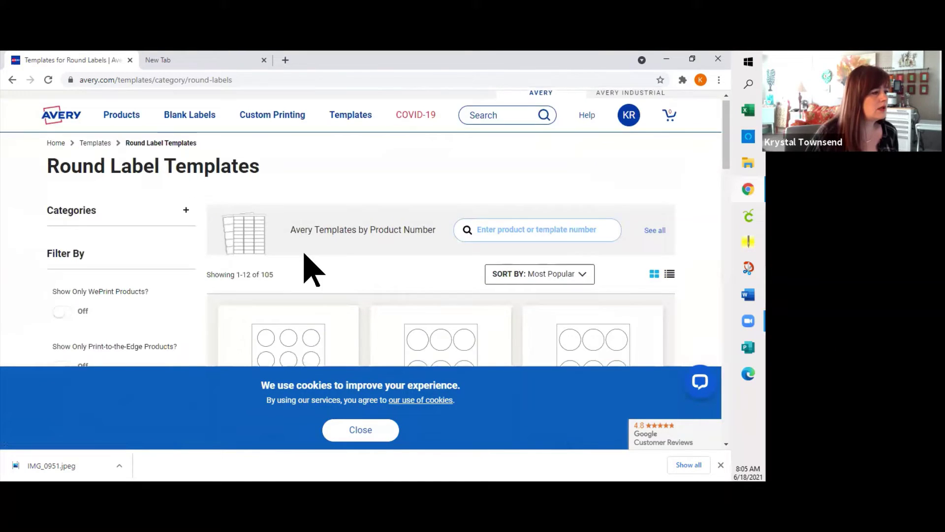
{"action": "scroll", "coordinate": [300, 261], "scroll_direction": "down", "scroll_amount": 3}
{"action": "scroll", "coordinate": [303, 257], "scroll_direction": "down", "scroll_amount": 1}
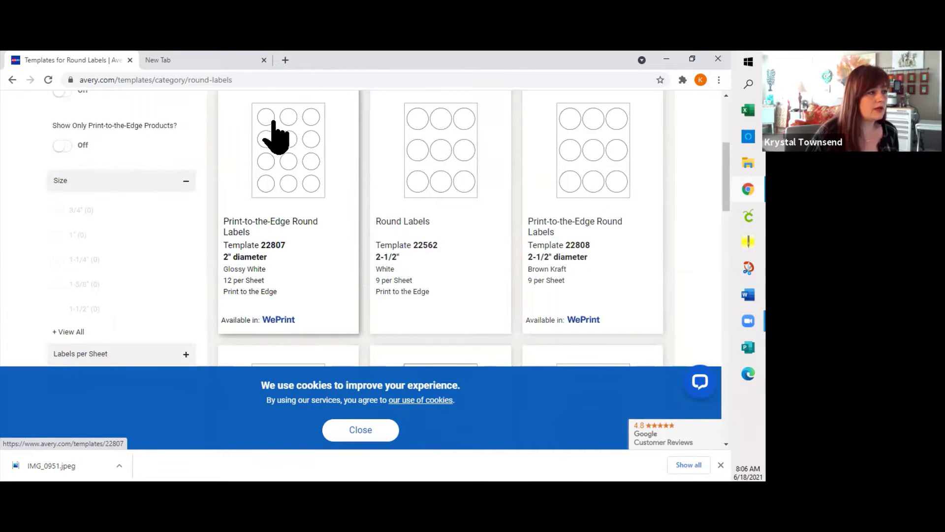
{"action": "scroll", "coordinate": [507, 175], "scroll_direction": "down", "scroll_amount": 2}
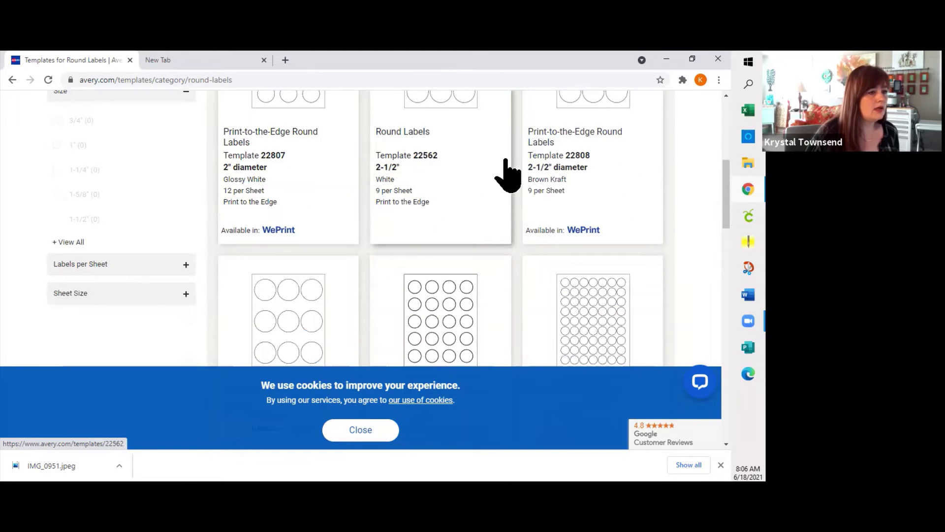
{"action": "scroll", "coordinate": [507, 175], "scroll_direction": "down", "scroll_amount": 3}
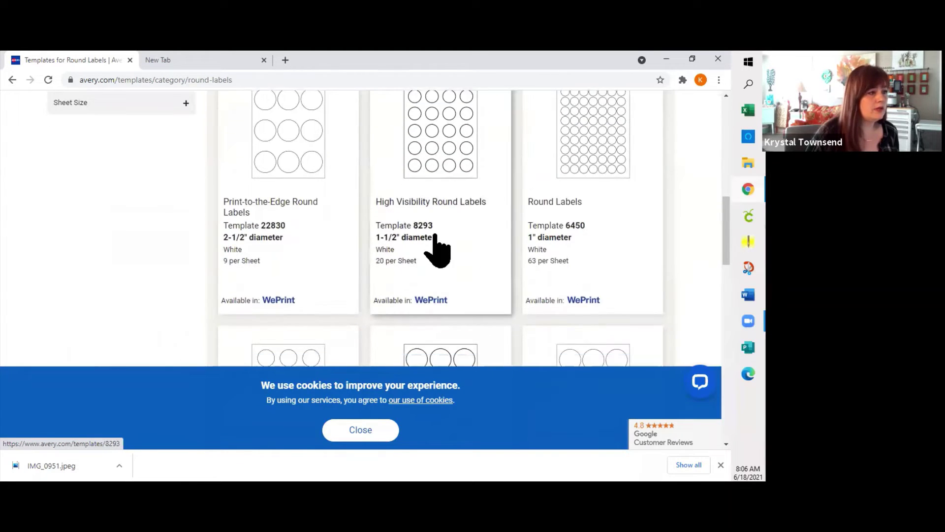
{"action": "scroll", "coordinate": [437, 251], "scroll_direction": "down", "scroll_amount": 6}
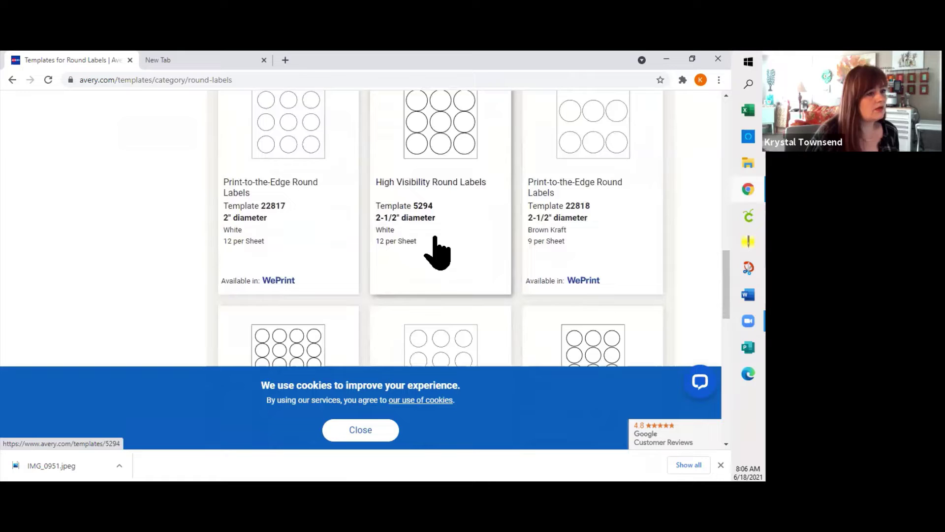
{"action": "scroll", "coordinate": [437, 251], "scroll_direction": "down", "scroll_amount": 4}
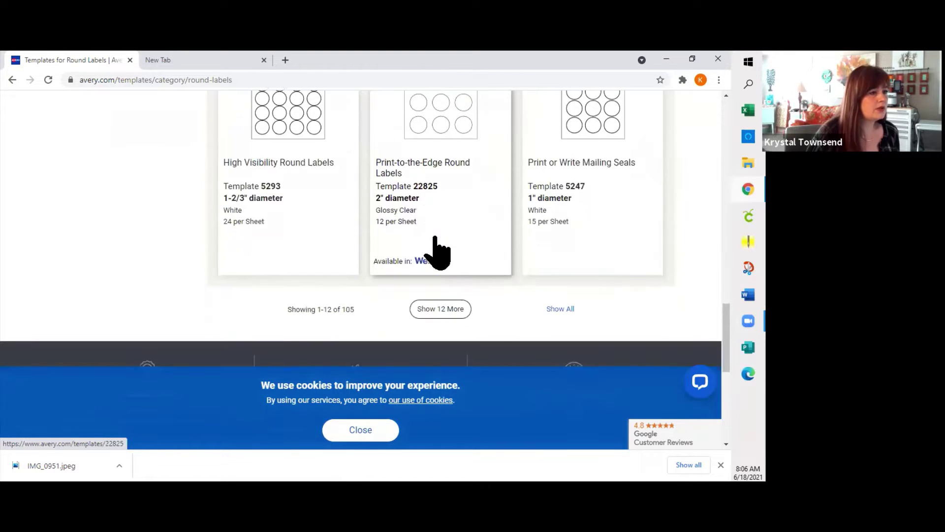
{"action": "scroll", "coordinate": [437, 251], "scroll_direction": "up", "scroll_amount": 10}
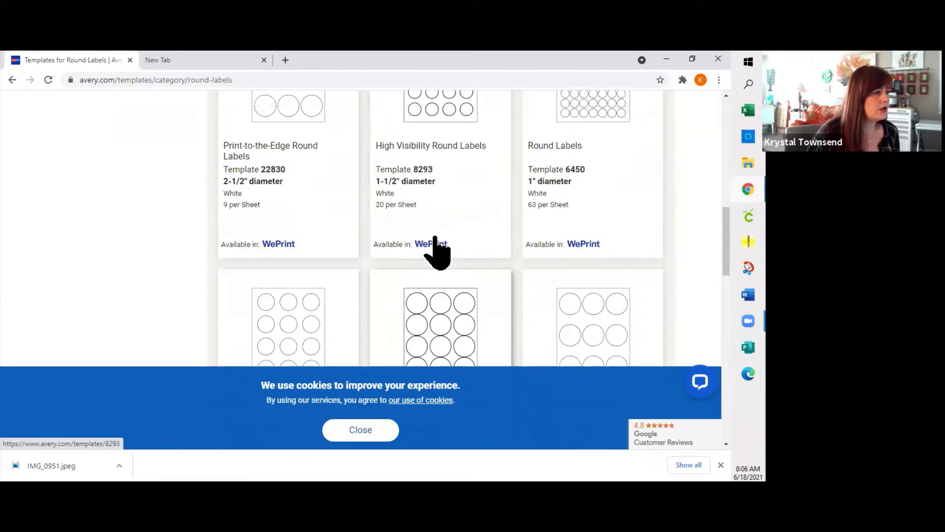
{"action": "scroll", "coordinate": [435, 237], "scroll_direction": "up", "scroll_amount": 10}
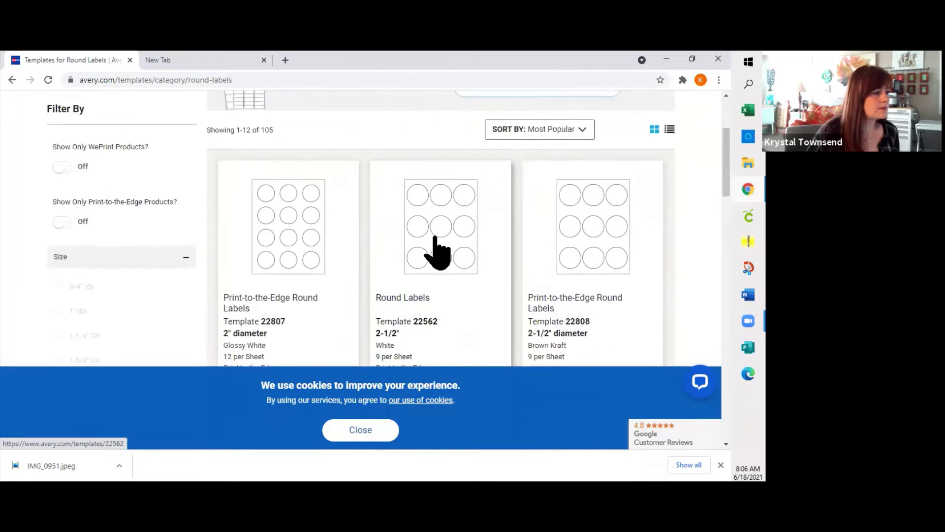
{"action": "left_click", "coordinate": [270, 169]}
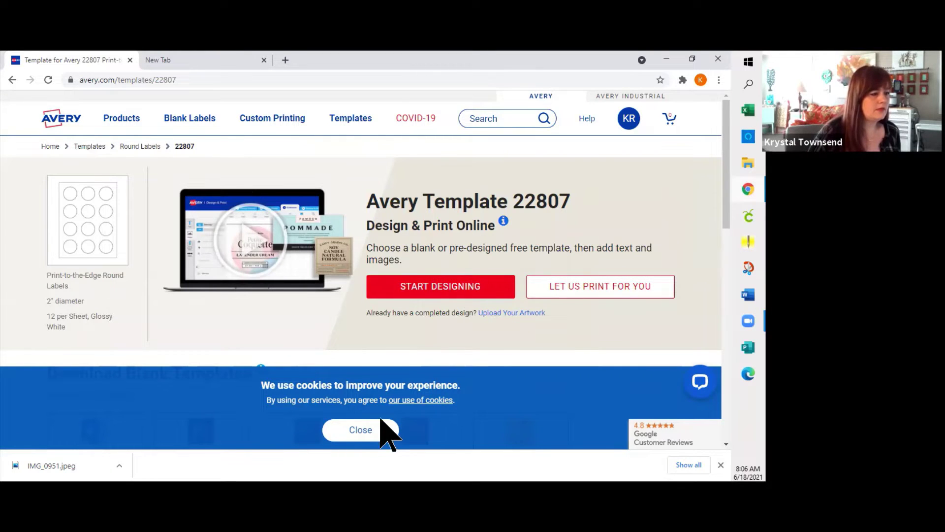
{"action": "left_click", "coordinate": [355, 430]}
Start designing template 22807 and pick the blue floral Brand / Flavor & Fragrance design.
{"action": "left_click", "coordinate": [446, 295]}
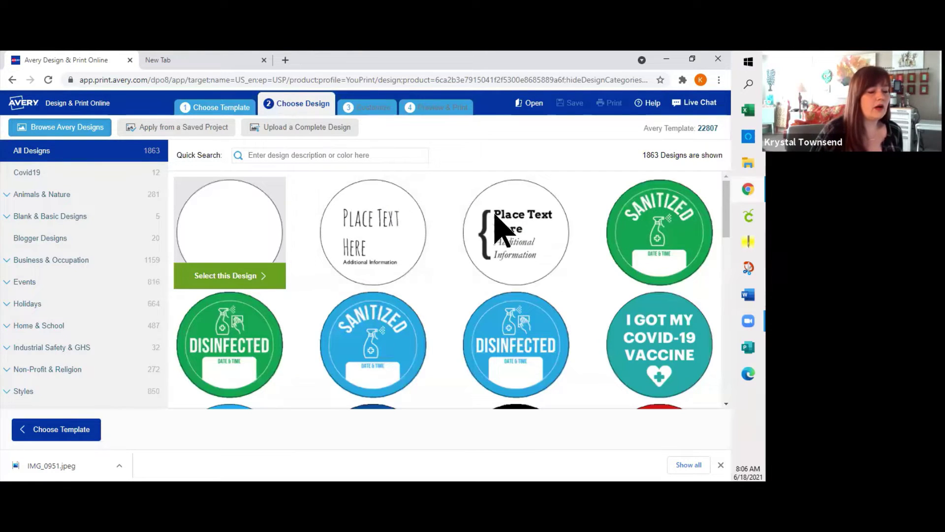
{"action": "scroll", "coordinate": [517, 234], "scroll_direction": "down", "scroll_amount": 8}
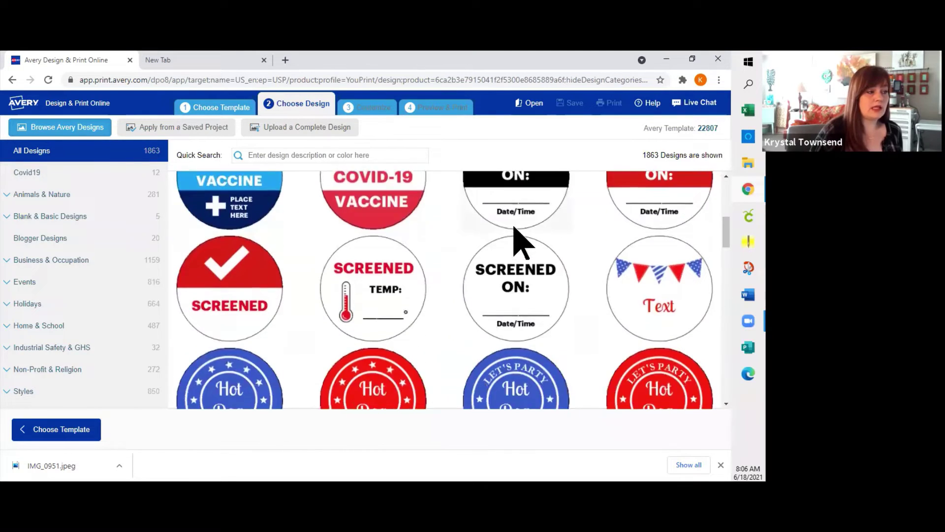
{"action": "scroll", "coordinate": [517, 239], "scroll_direction": "down", "scroll_amount": 5}
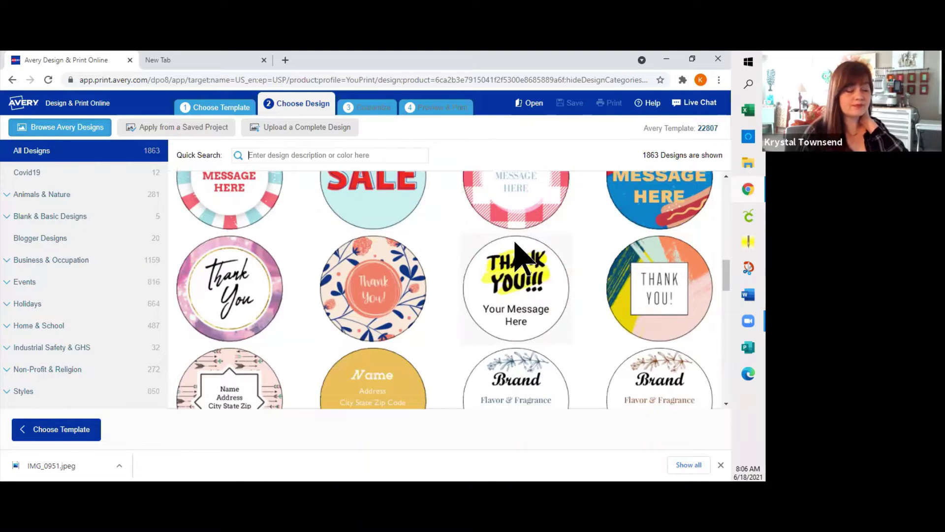
{"action": "scroll", "coordinate": [515, 258], "scroll_direction": "down", "scroll_amount": 3}
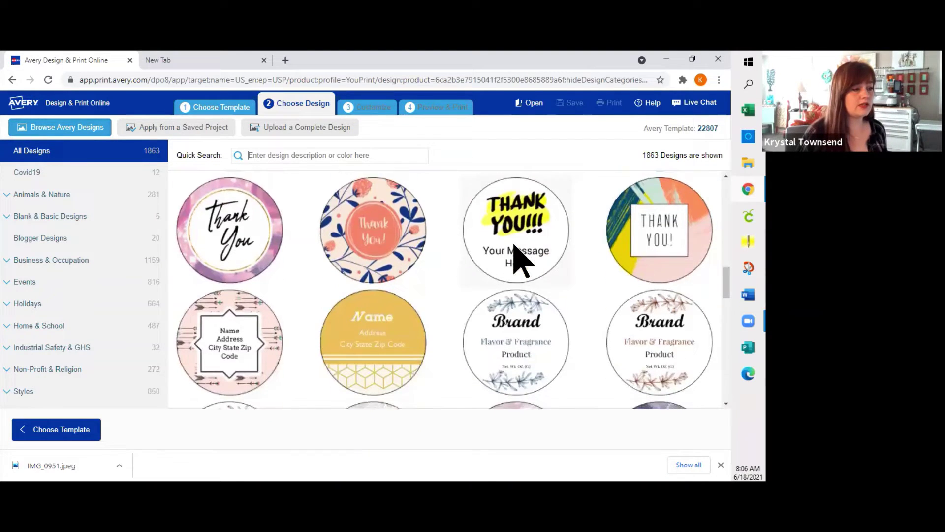
{"action": "scroll", "coordinate": [438, 257], "scroll_direction": "up", "scroll_amount": 3}
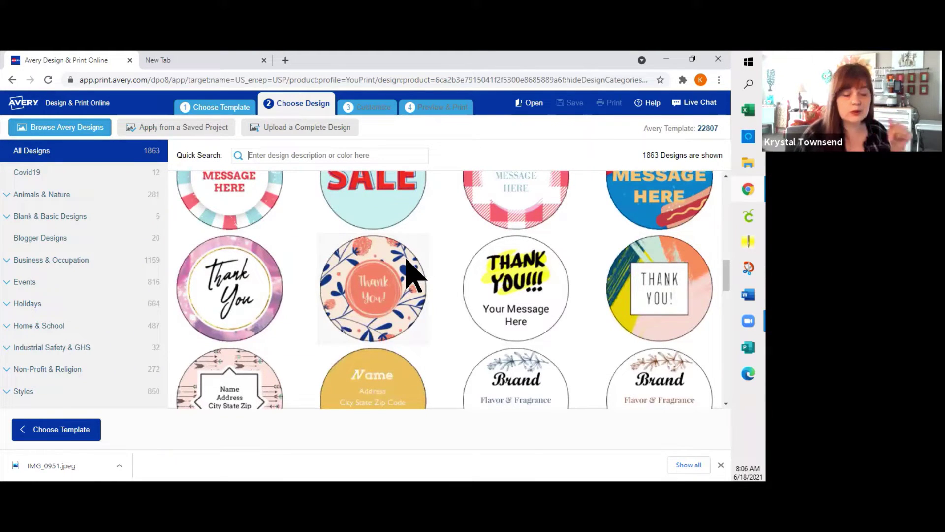
{"action": "scroll", "coordinate": [324, 226], "scroll_direction": "down", "scroll_amount": 2}
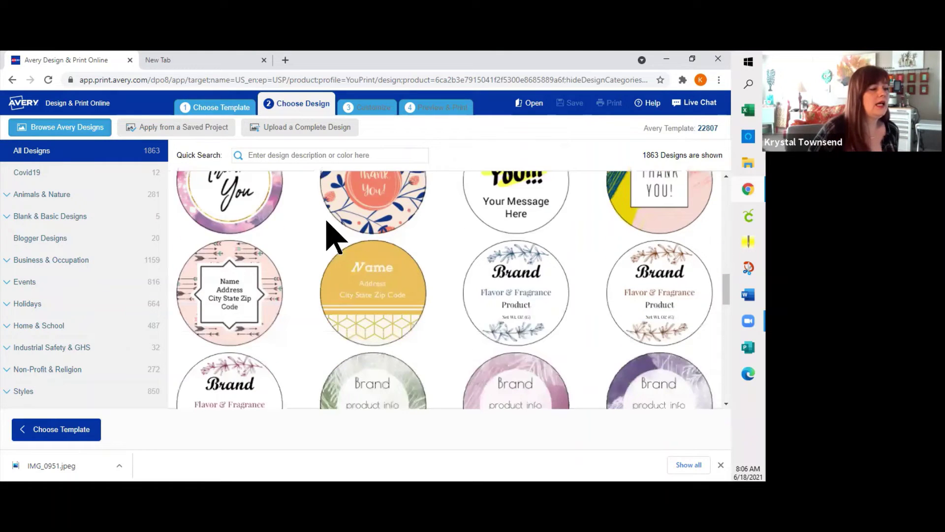
{"action": "scroll", "coordinate": [521, 275], "scroll_direction": "down", "scroll_amount": 1}
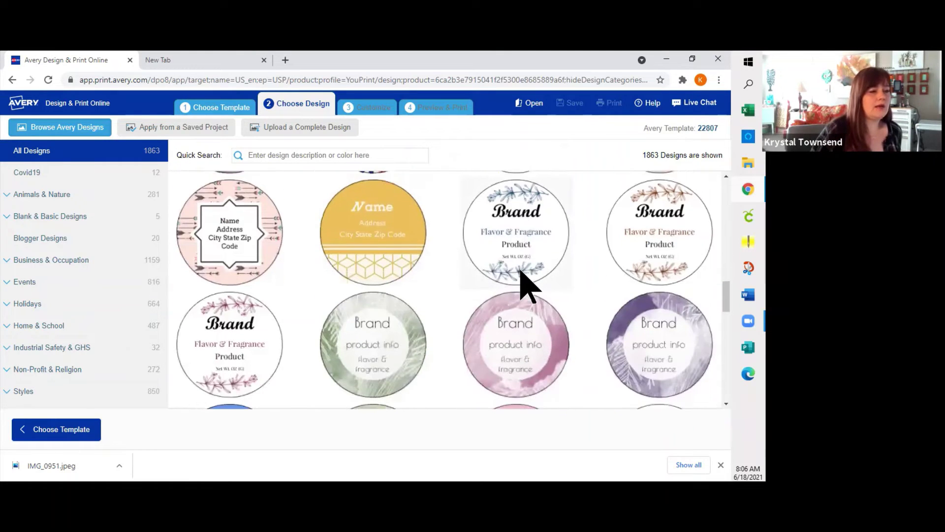
{"action": "left_click", "coordinate": [535, 250]}
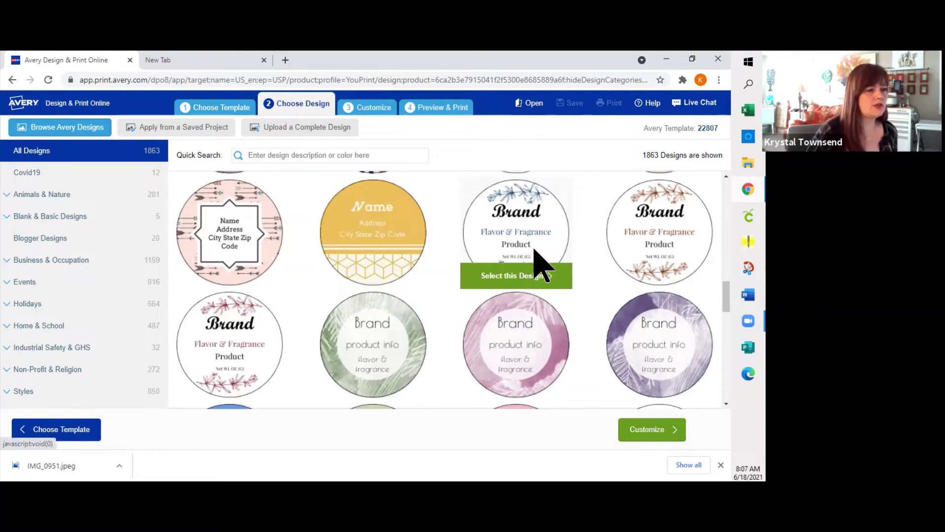
Load the floral Brand design onto the canvas, clearing the help popup and print-edge warning.
{"action": "left_click", "coordinate": [515, 288]}
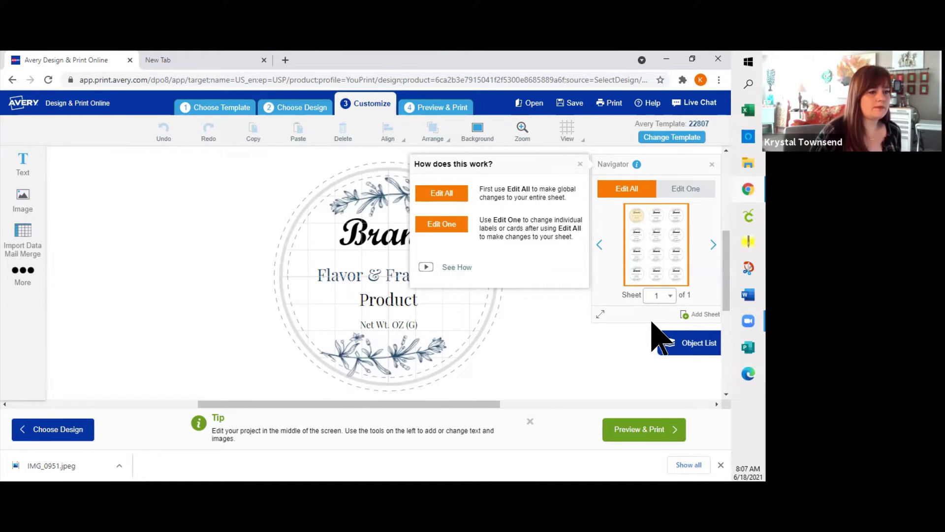
{"action": "left_click", "coordinate": [627, 190]}
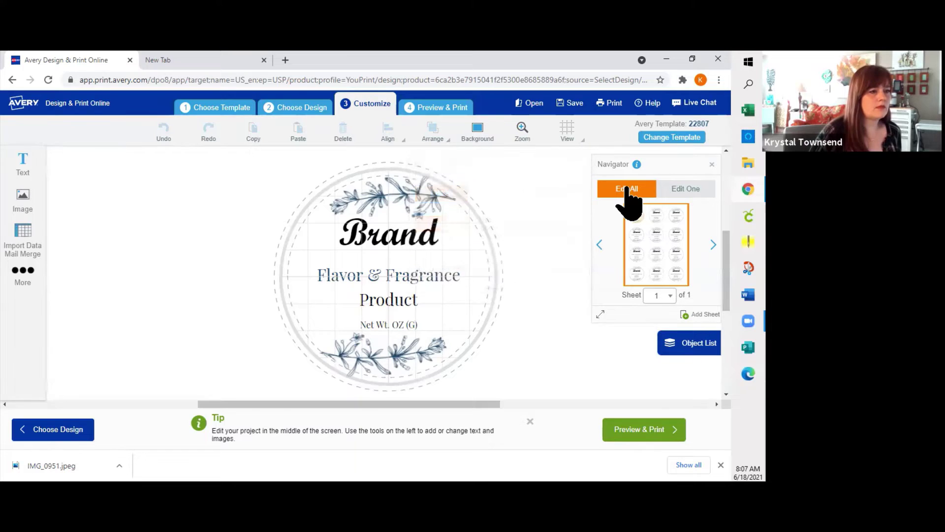
{"action": "left_click", "coordinate": [403, 199]}
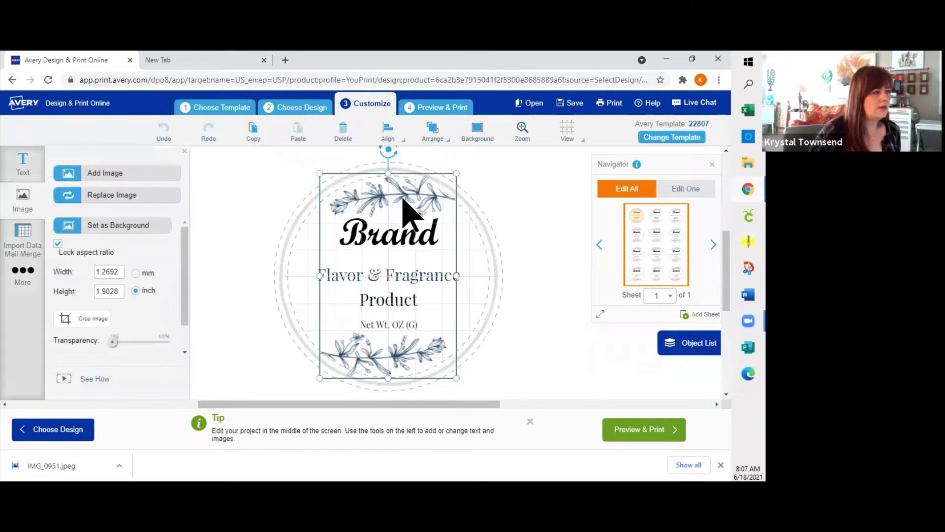
{"action": "mouse_move", "coordinate": [403, 185]}
{"action": "left_mouse_down"}
{"action": "mouse_move", "coordinate": [545, 182]}
{"action": "mouse_move", "coordinate": [400, 181]}
{"action": "left_mouse_up"}
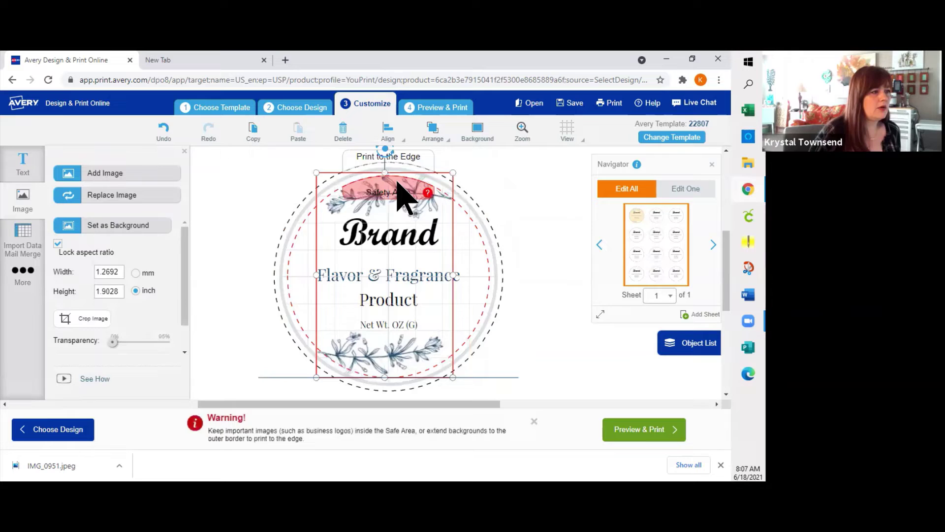
{"action": "mouse_move", "coordinate": [398, 183]}
{"action": "left_mouse_down"}
{"action": "mouse_move", "coordinate": [395, 191]}
{"action": "mouse_move", "coordinate": [398, 176]}
{"action": "mouse_move", "coordinate": [397, 189]}
{"action": "left_mouse_up"}
{"action": "left_click", "coordinate": [397, 189]}
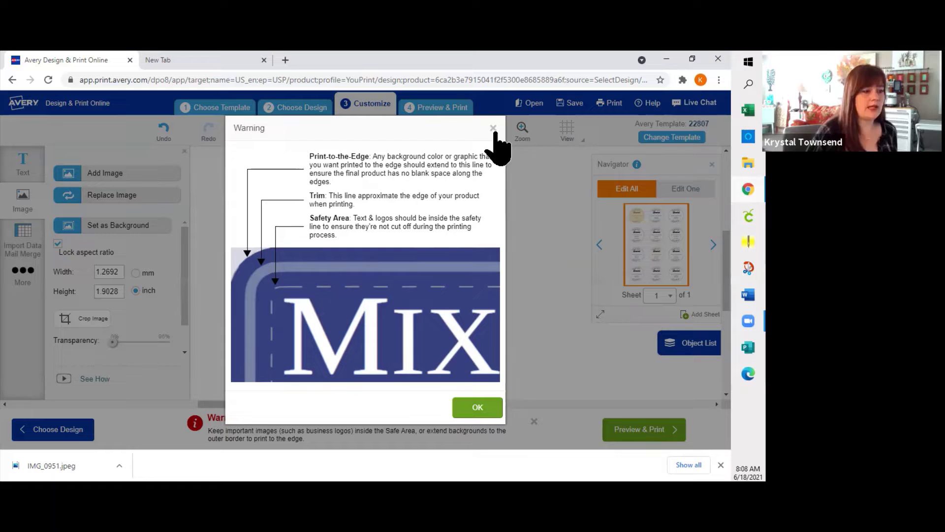
{"action": "left_click", "coordinate": [480, 407]}
{"action": "left_click", "coordinate": [547, 266]}
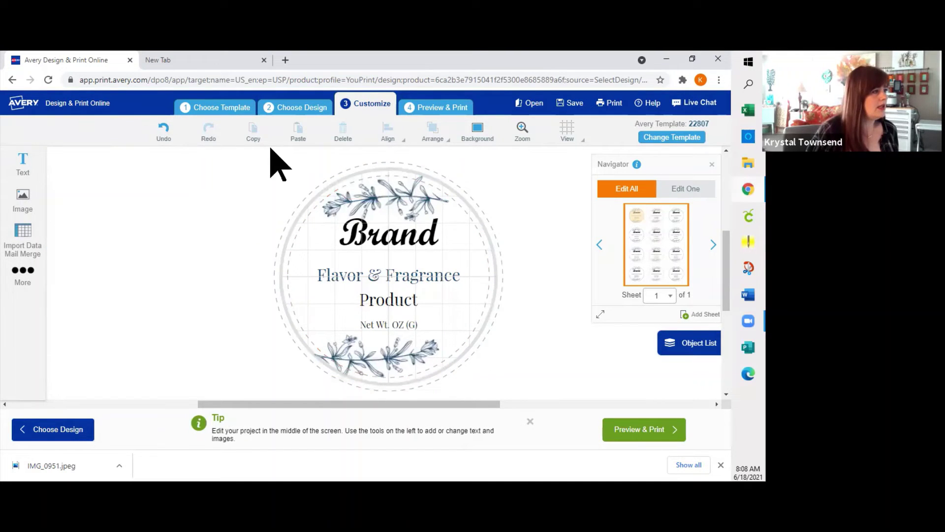
Undo the floral image move and replace the Brand title with 'Charming Cheek'.
{"action": "left_click", "coordinate": [168, 139]}
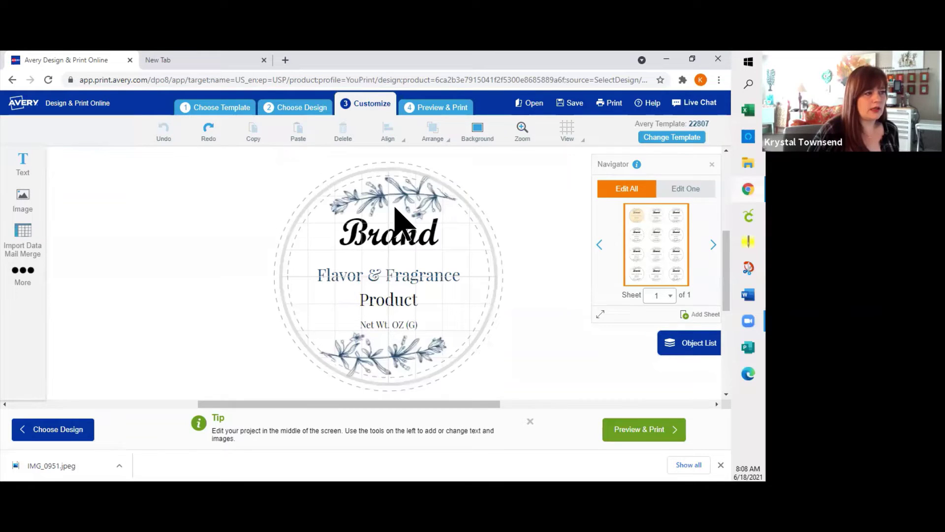
{"action": "left_click", "coordinate": [426, 243]}
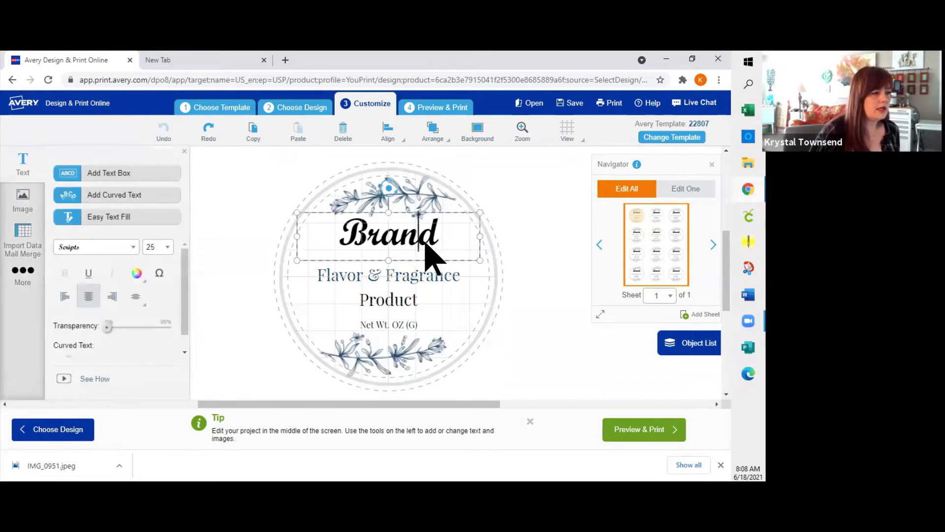
{"action": "left_click", "coordinate": [426, 245]}
{"action": "double_click", "coordinate": [424, 243]}
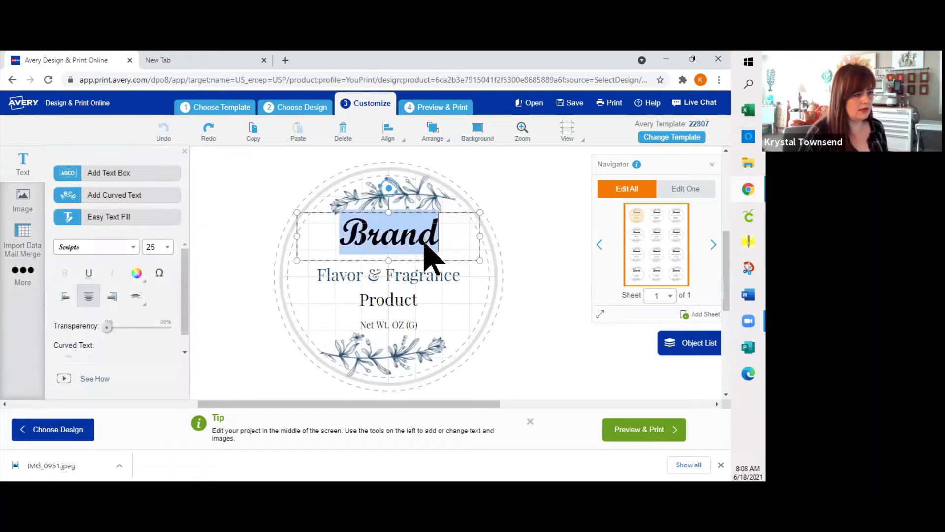
{"action": "type", "text": "Charming"}
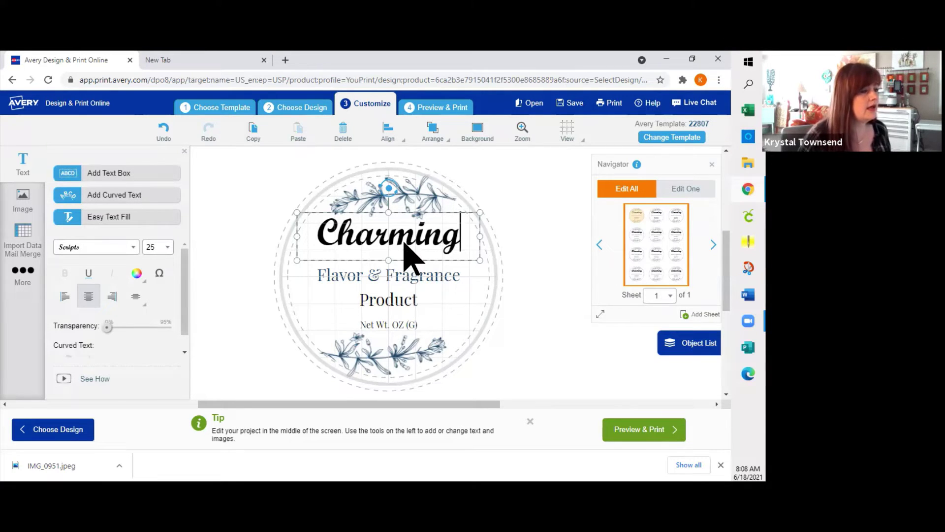
{"action": "type", "text": "Cheer"}
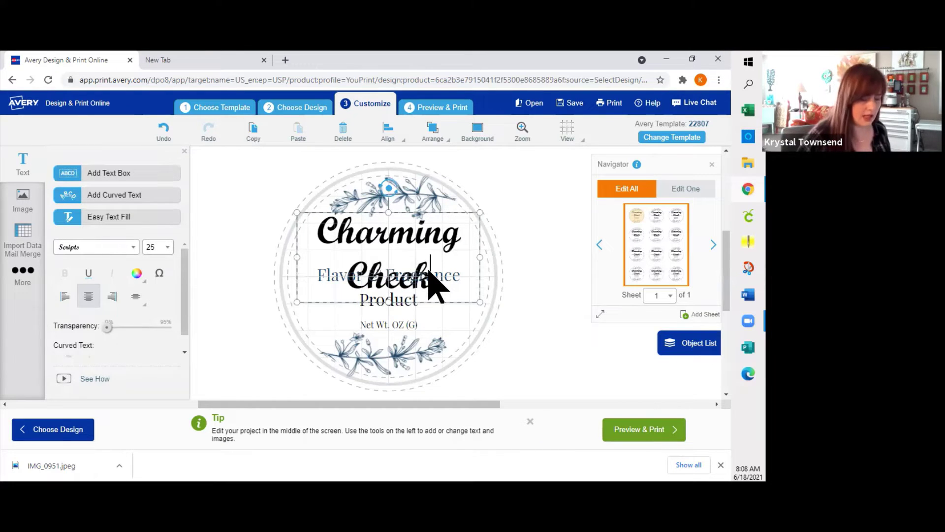
{"action": "key", "text": "ctrl+a"}
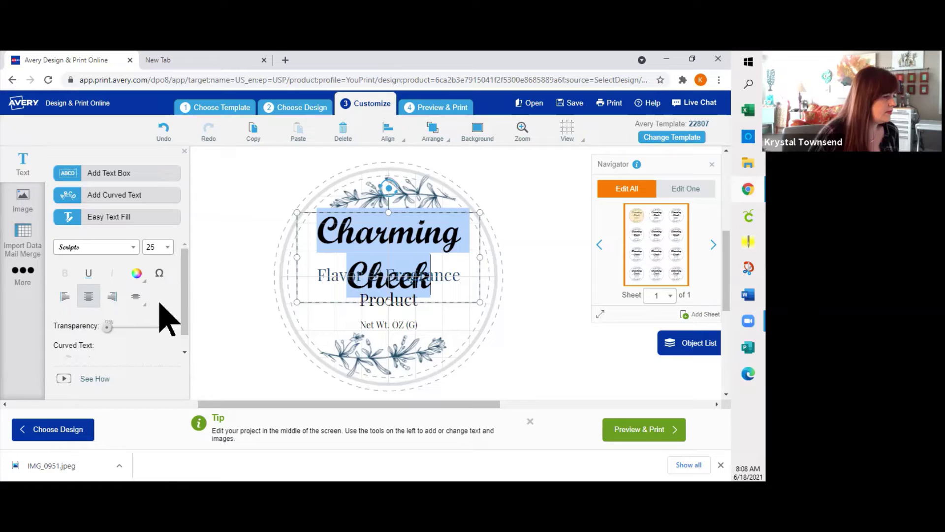
Set the Charming Cheek title to font size 16, leaving vertical alignment unchanged.
{"action": "left_click_drag", "start_coordinate": [187, 300], "coordinate": [190, 326]}
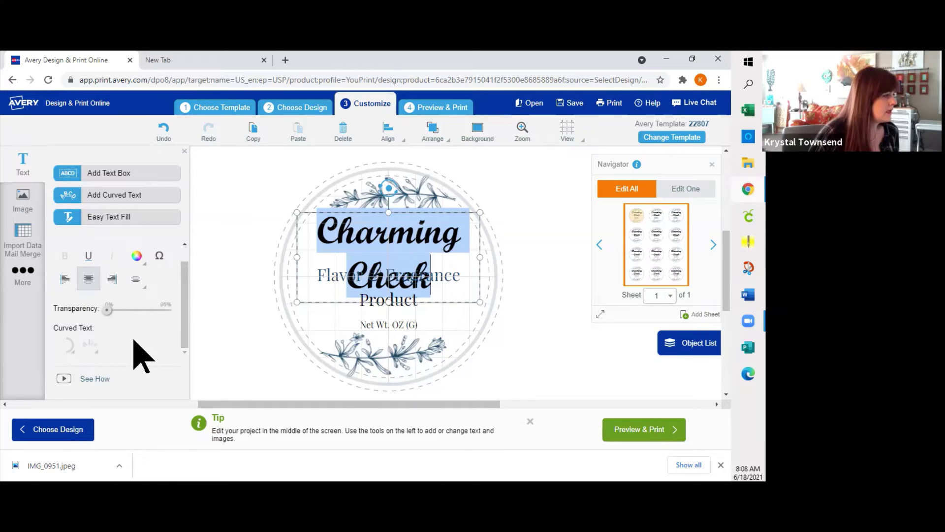
{"action": "left_click", "coordinate": [136, 279]}
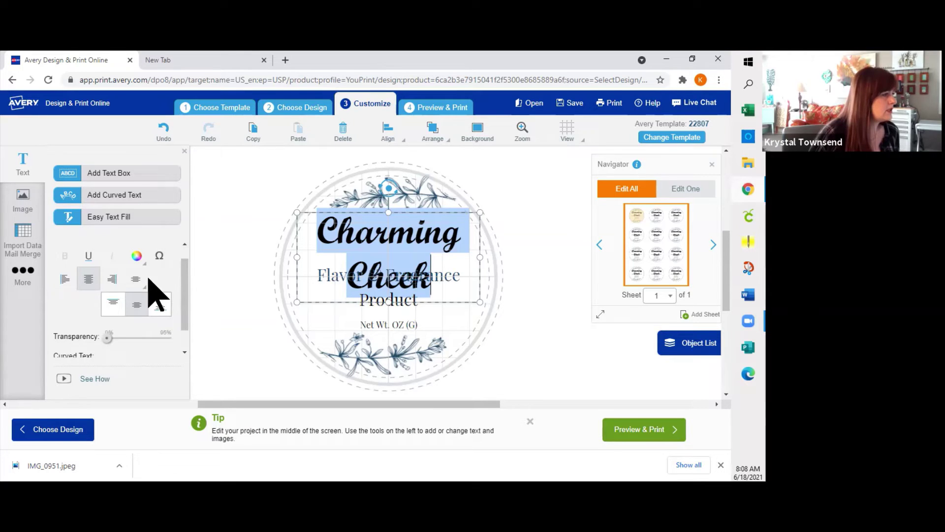
{"action": "left_click", "coordinate": [147, 280]}
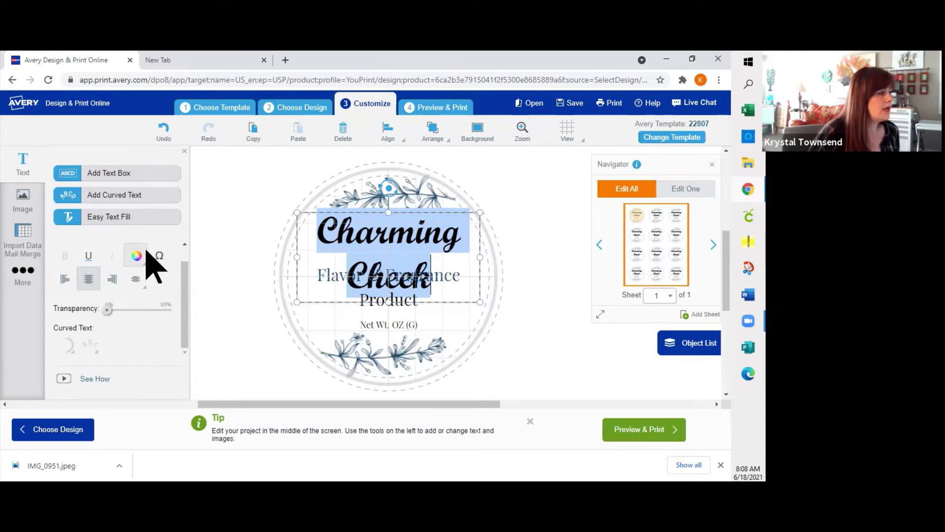
{"action": "left_click_drag", "start_coordinate": [185, 291], "coordinate": [186, 232]}
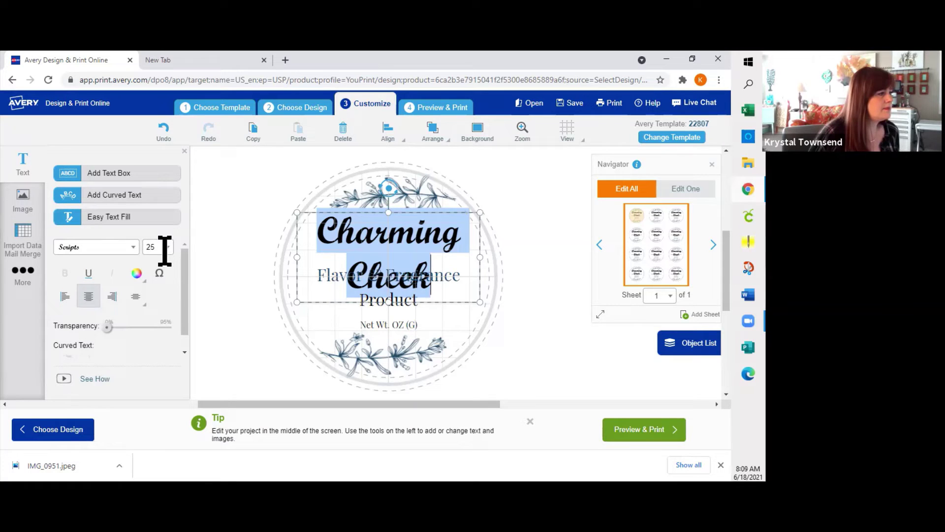
{"action": "left_click", "coordinate": [167, 247]}
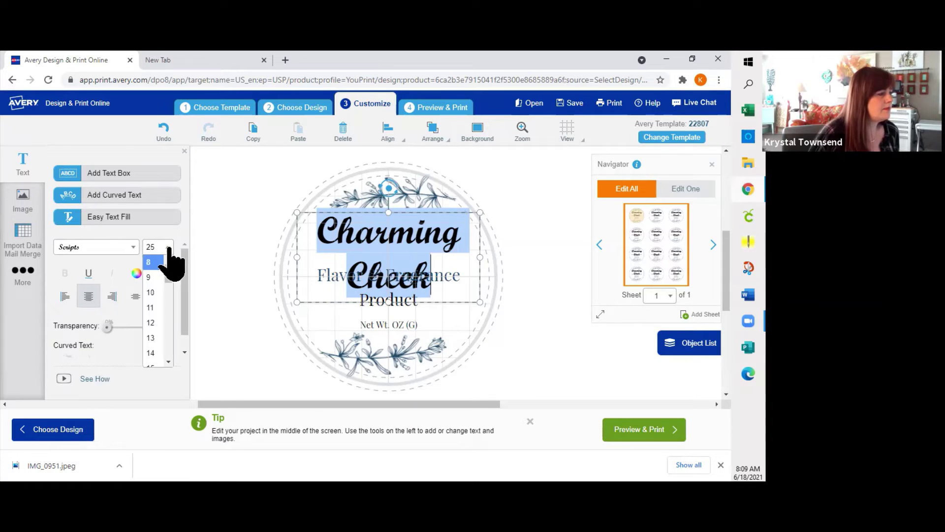
{"action": "left_click", "coordinate": [150, 353]}
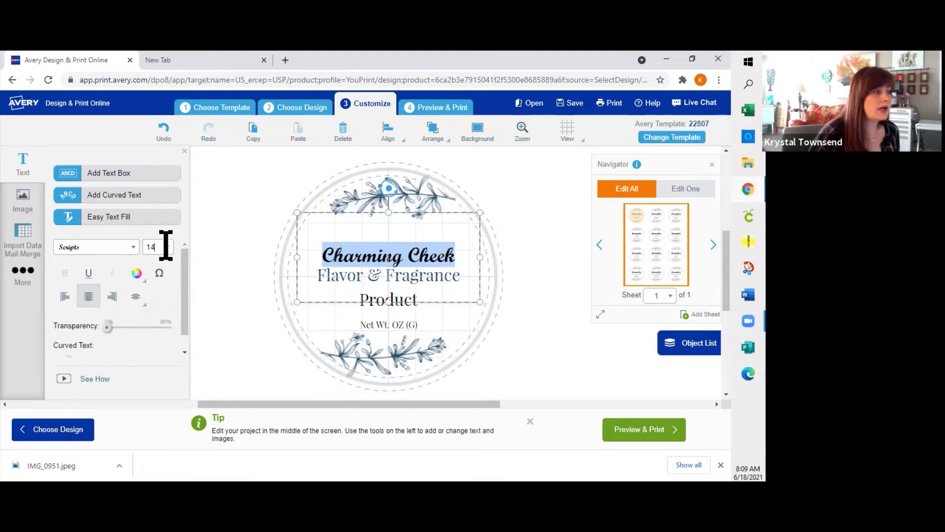
{"action": "left_click", "coordinate": [166, 246]}
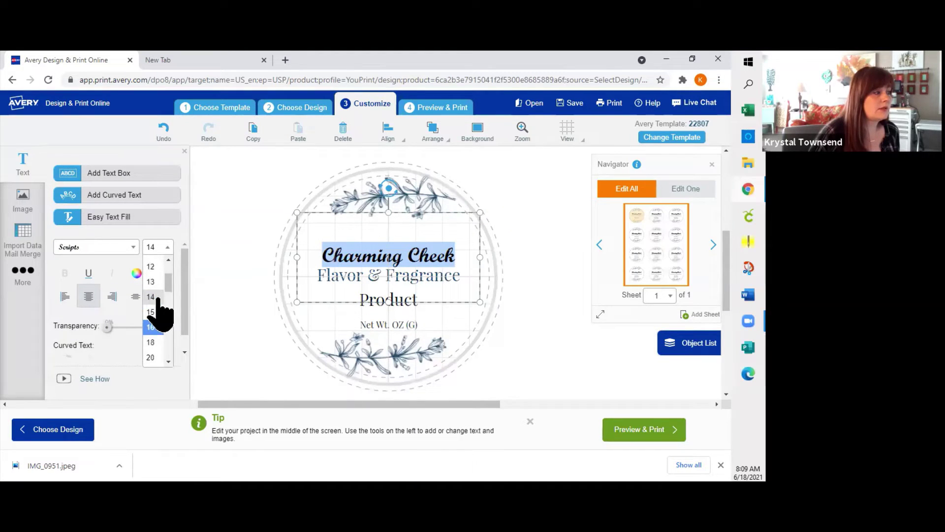
{"action": "left_click", "coordinate": [153, 327]}
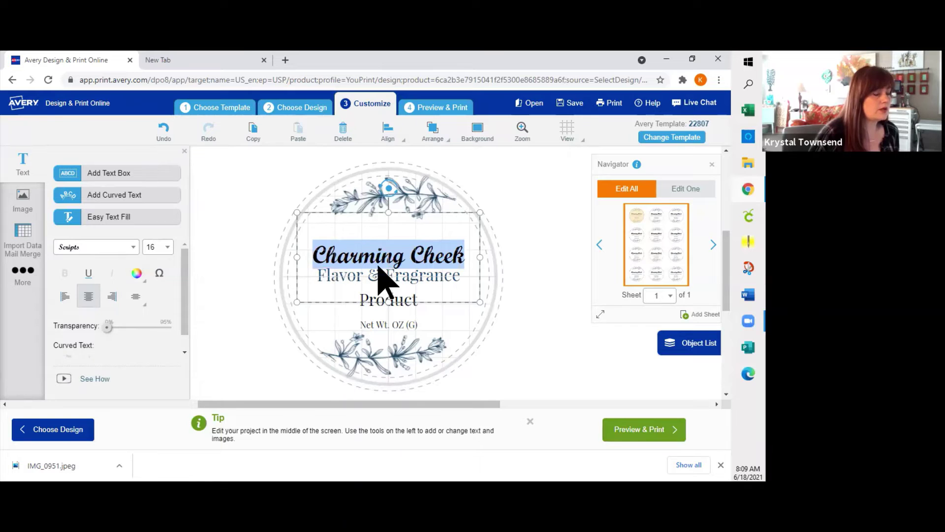
{"action": "left_click", "coordinate": [522, 318]}
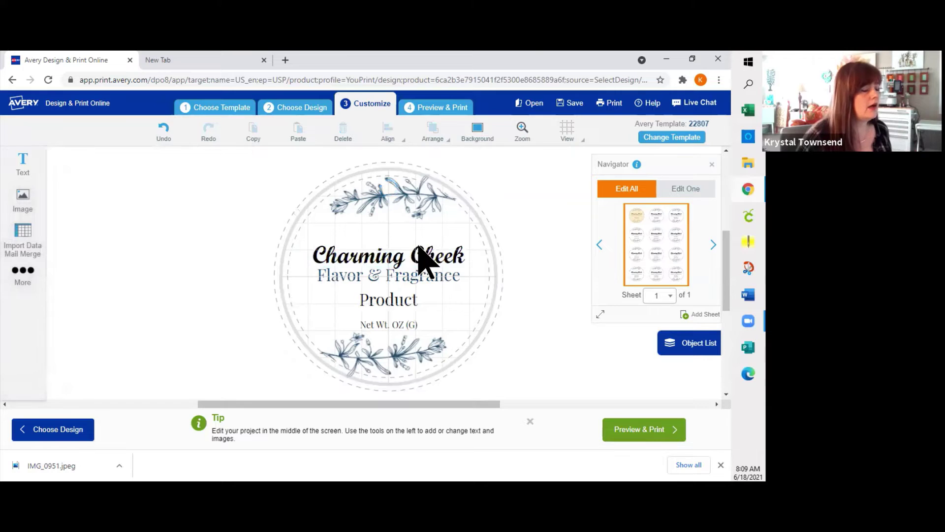
Replace the Flavor & Fragrance line with 'Darling Mask & Accessories Boutique'.
{"action": "left_click", "coordinate": [377, 279]}
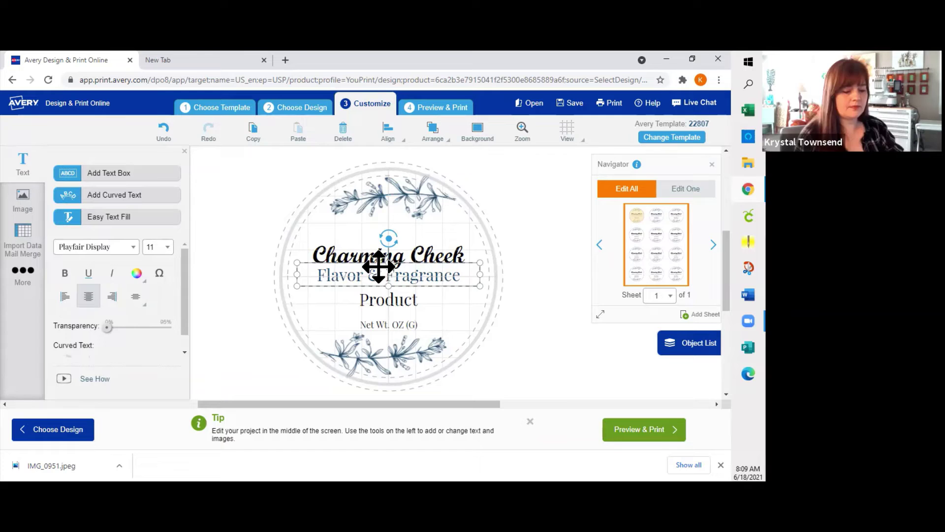
{"action": "left_click", "coordinate": [328, 270]}
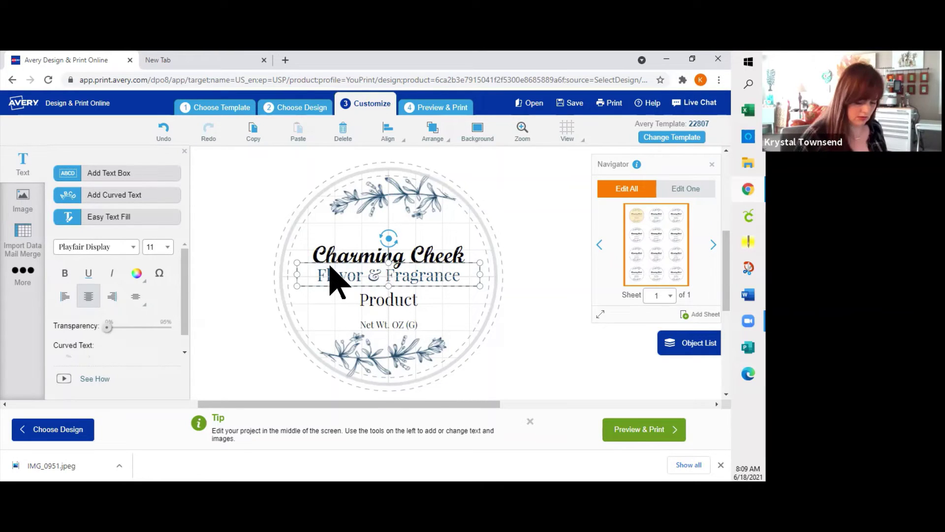
{"action": "triple_click", "coordinate": [325, 275]}
{"action": "left_click", "coordinate": [324, 279]}
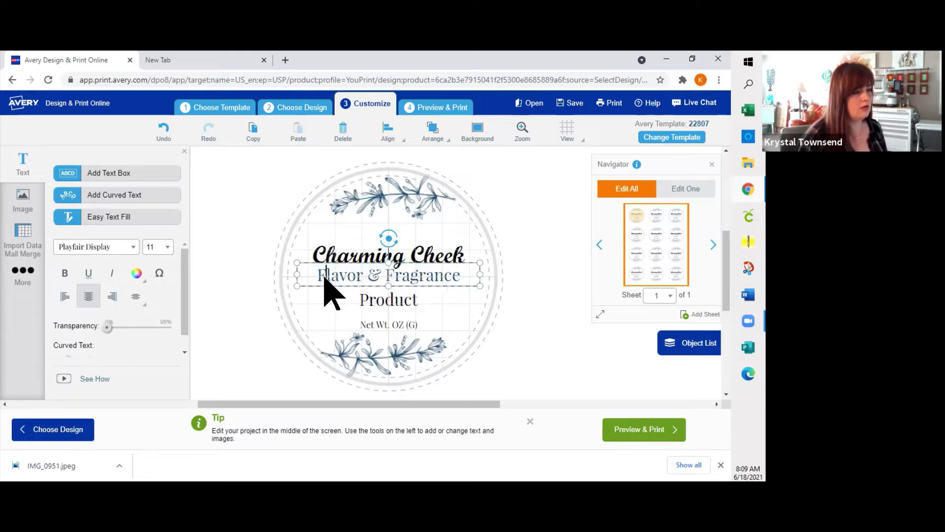
{"action": "key", "text": "BackSpace"}
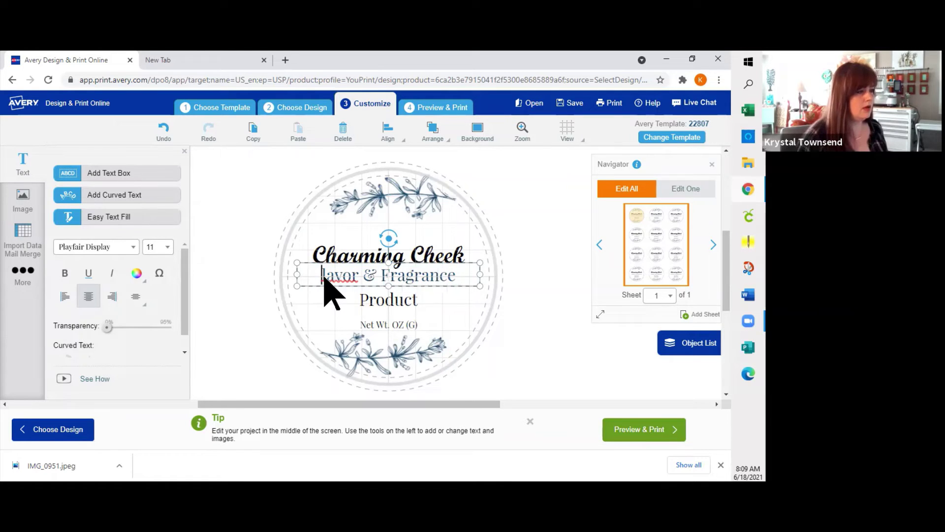
{"action": "key", "text": "ctrl+shift+Right"}
{"action": "key", "text": "ctrl+shift+Right"}
{"action": "key", "text": "ctrl+shift+Right"}
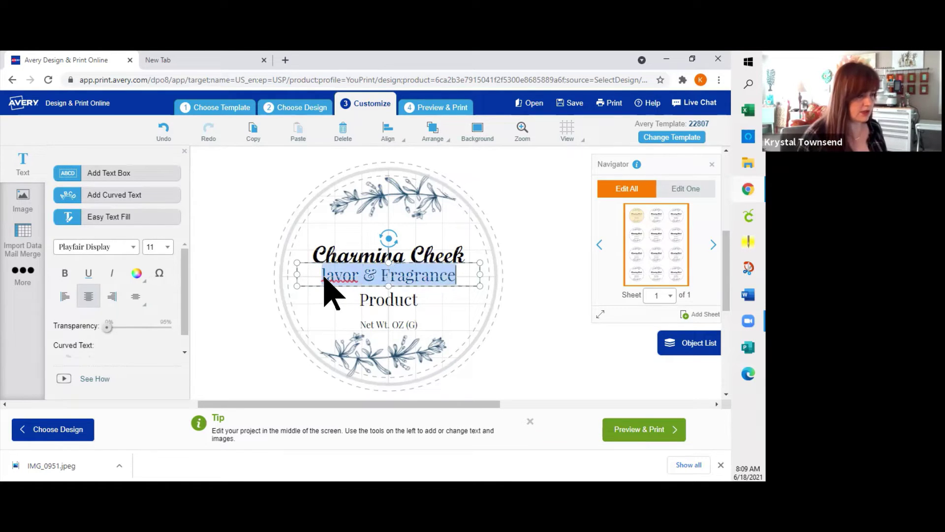
{"action": "left_click", "coordinate": [323, 277]}
{"action": "type", "text": "D"}
{"action": "key", "text": "ctrl+shift+Right"}
{"action": "key", "text": "ctrl+shift+Right"}
{"action": "key", "text": "ctrl+shift+Right"}
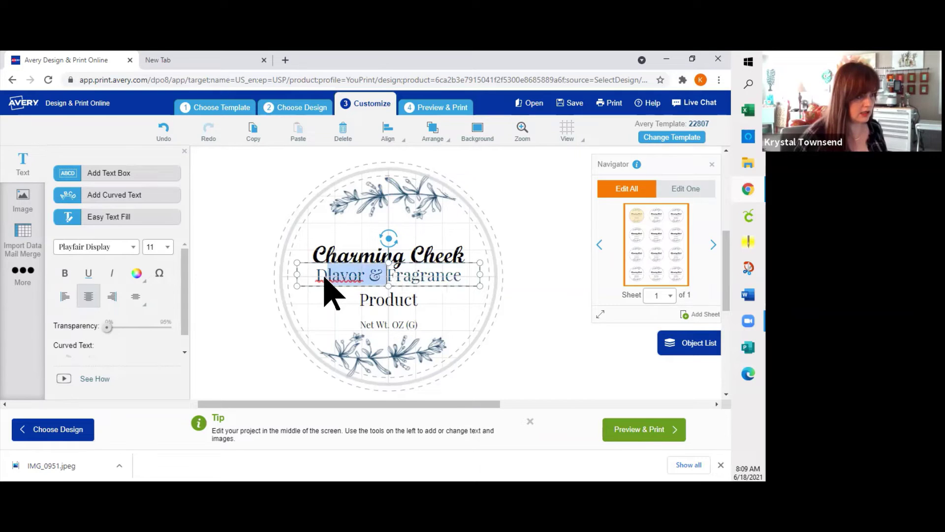
{"action": "key", "text": "BackSpace"}
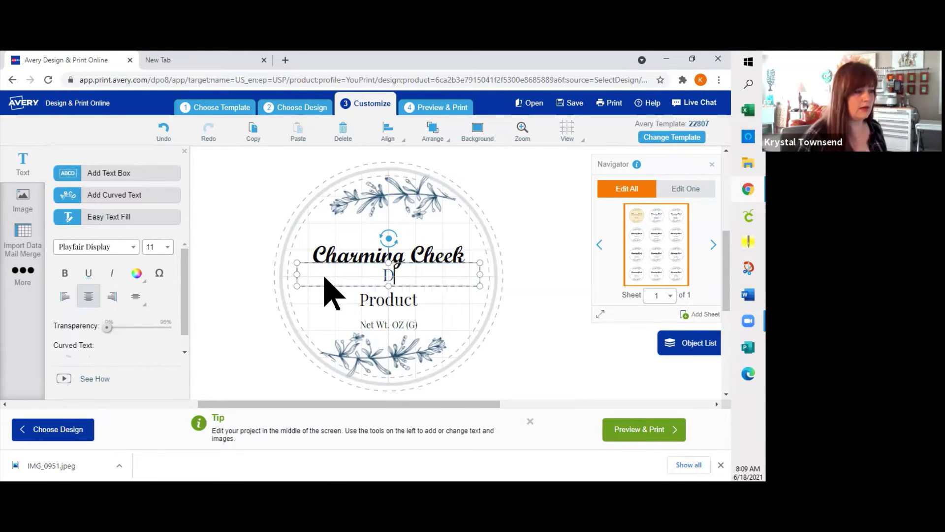
{"action": "type", "text": "arling M"}
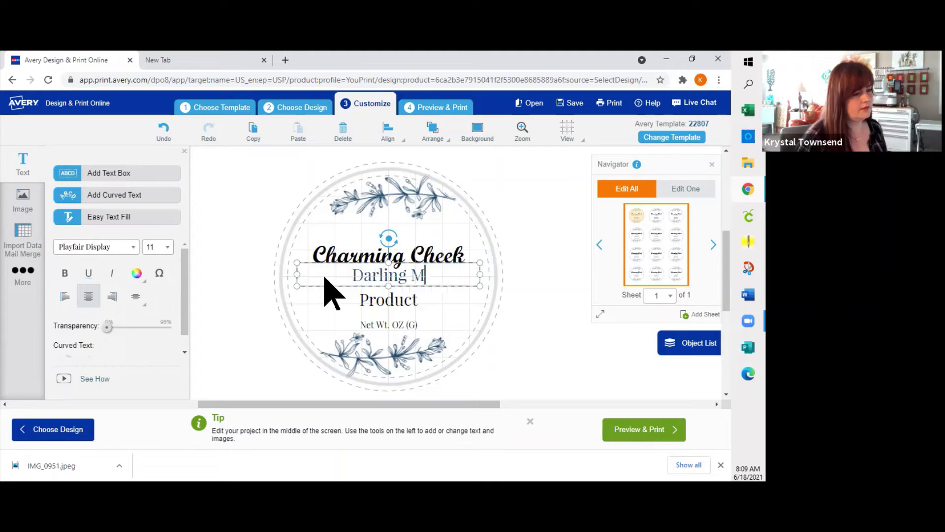
{"action": "type", "text": "ask & Acc"}
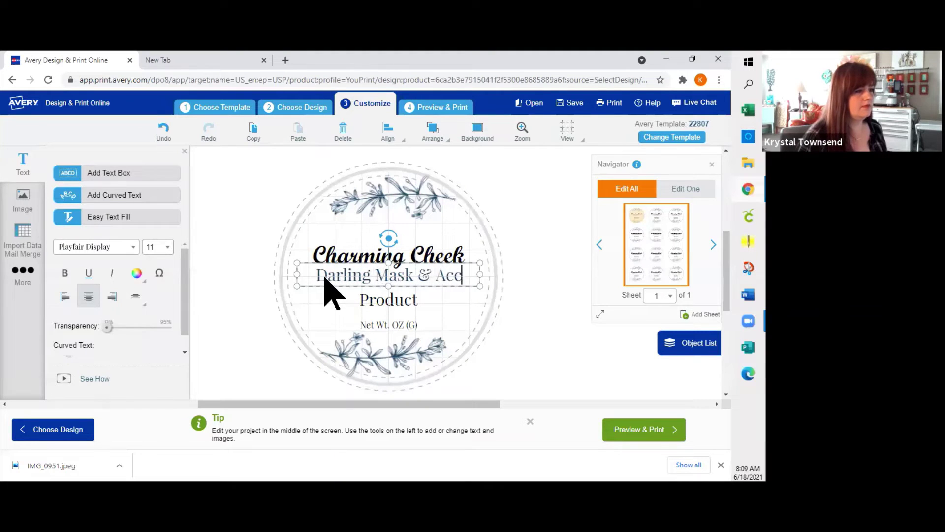
{"action": "type", "text": "essories B"}
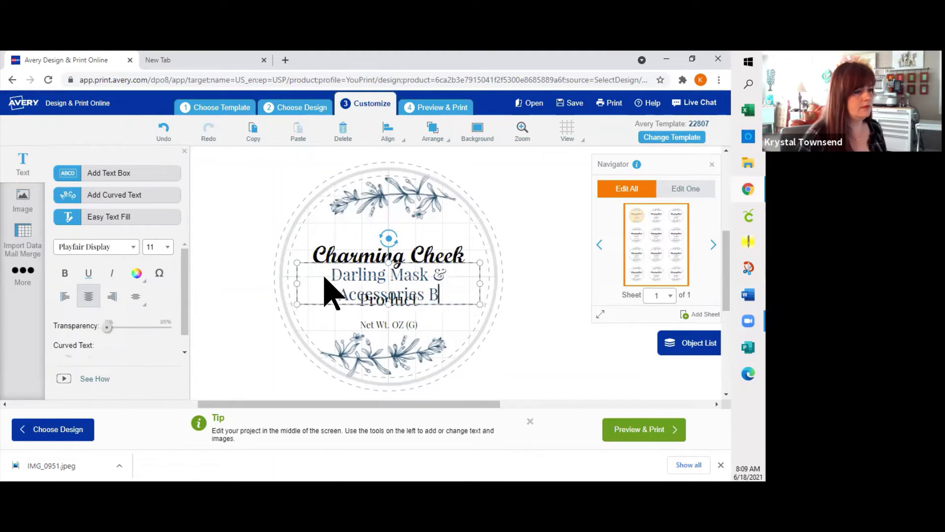
{"action": "type", "text": "outique"}
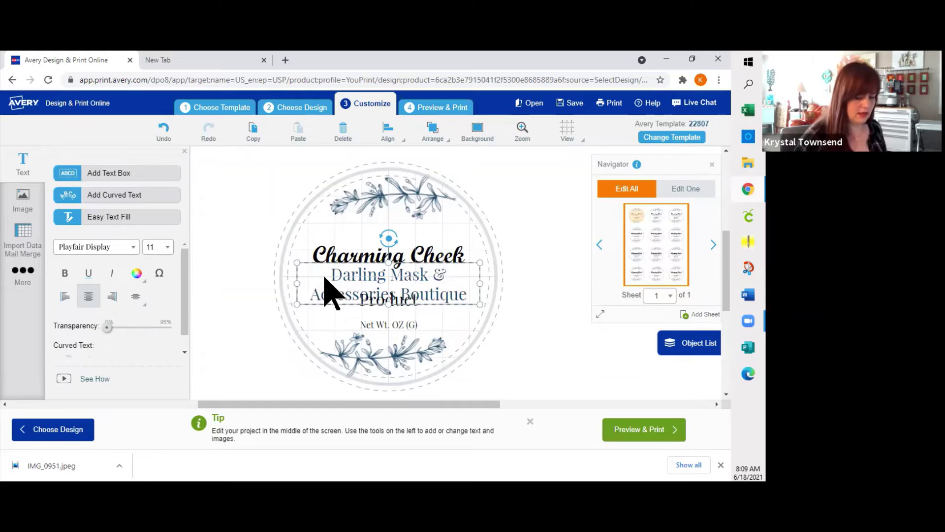
Set the tagline to size 9 and correct it to read 'A Darling Mask & Accessories Boutique'.
{"action": "key", "text": "ctrl+a"}
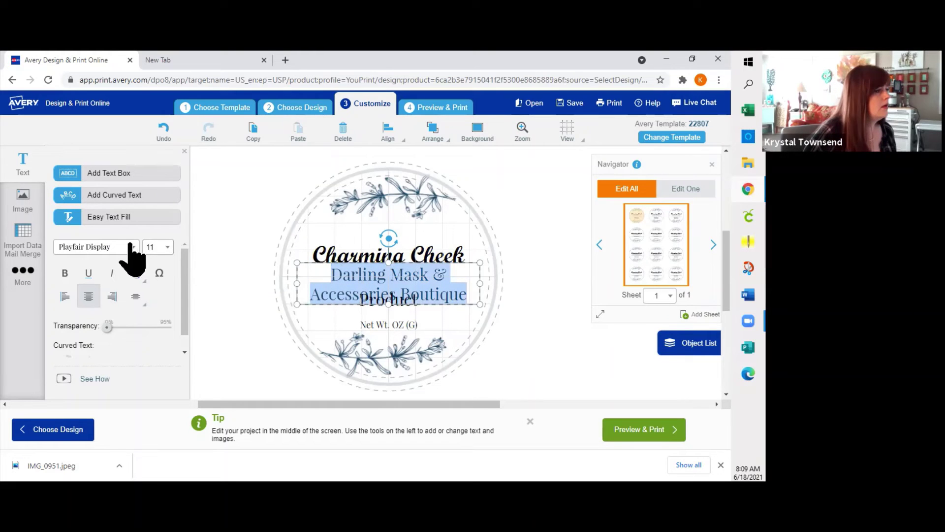
{"action": "left_click", "coordinate": [161, 247]}
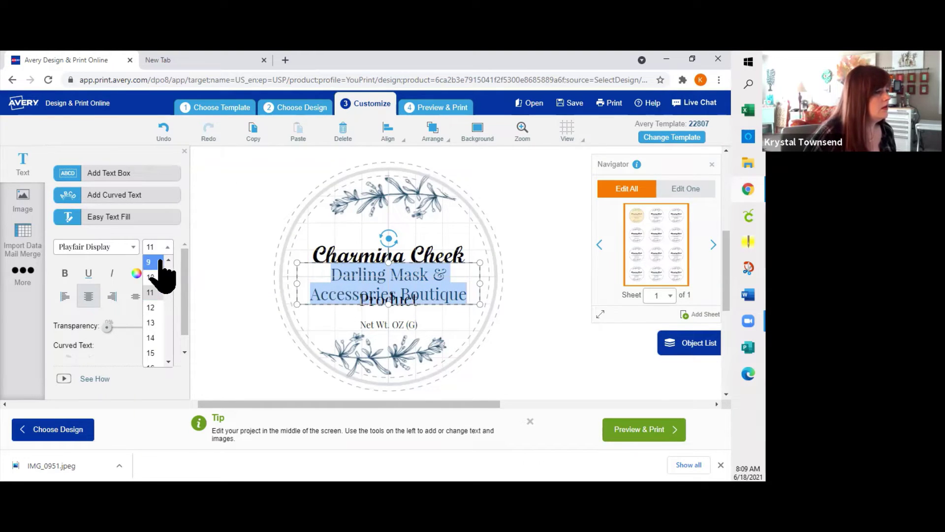
{"action": "left_click", "coordinate": [158, 262]}
{"action": "left_click", "coordinate": [326, 274]}
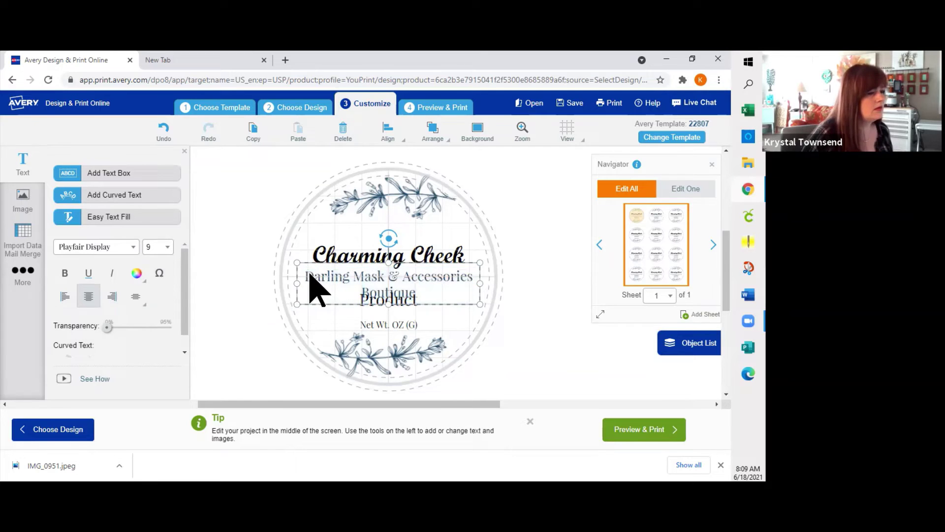
{"action": "type", "text": "D"}
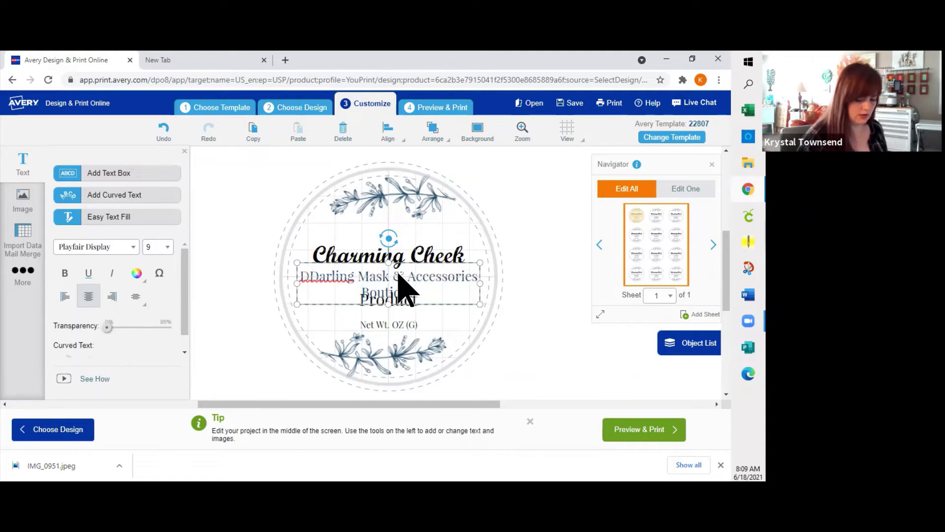
{"action": "key", "text": "BackSpace"}
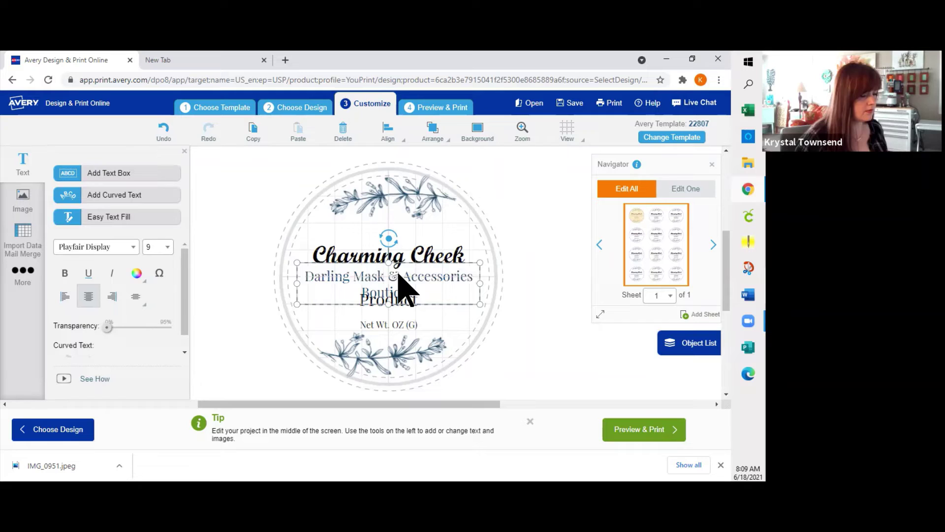
{"action": "type", "text": "A"}
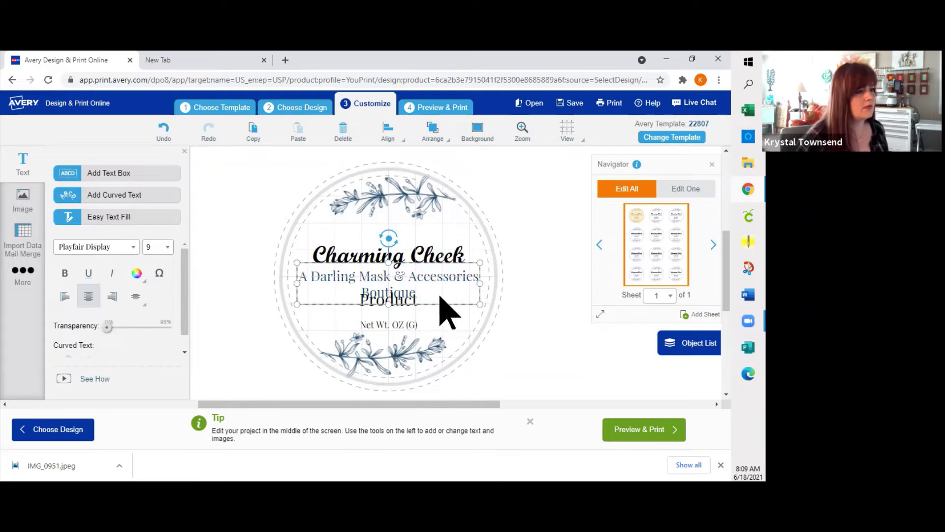
Delete the Product text box and the Net Wt. OZ (G) line from the label.
{"action": "left_click", "coordinate": [406, 307]}
{"action": "left_click", "coordinate": [406, 308]}
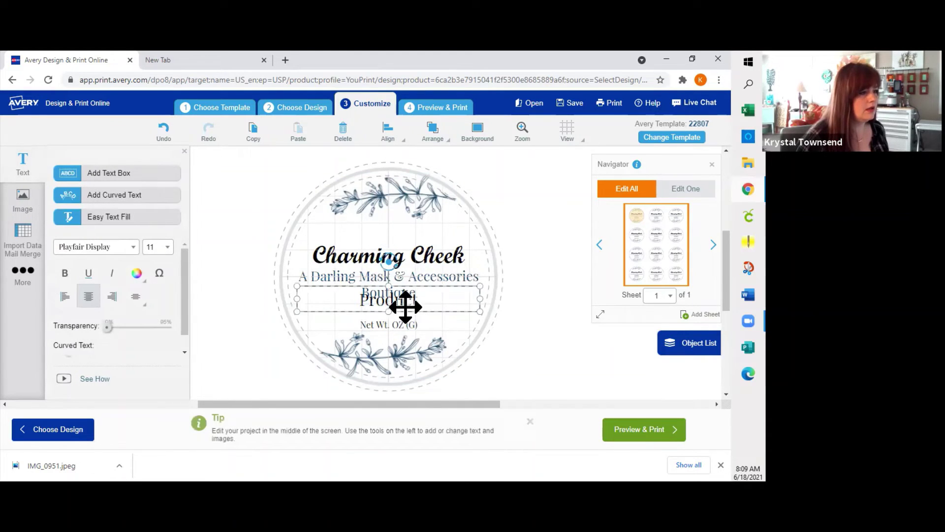
{"action": "left_click_drag", "start_coordinate": [419, 310], "coordinate": [418, 319]}
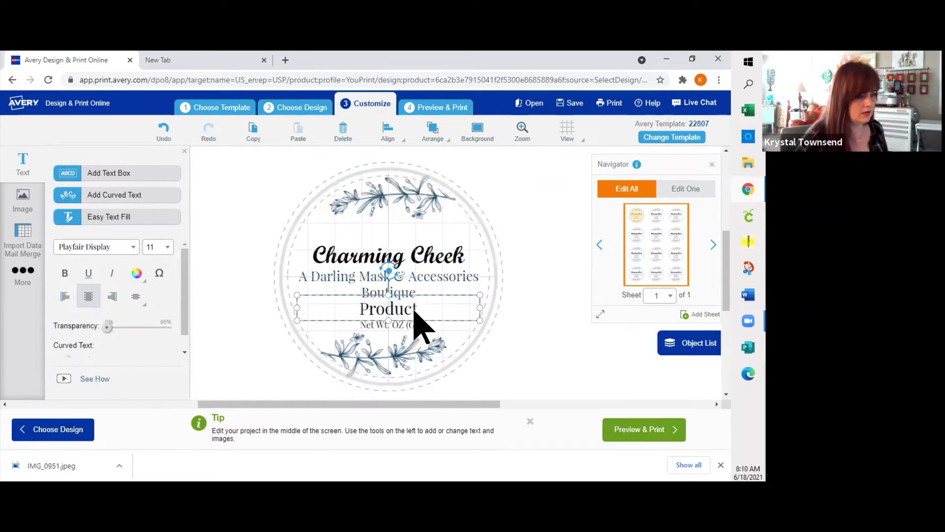
{"action": "key", "text": "BackSpace"}
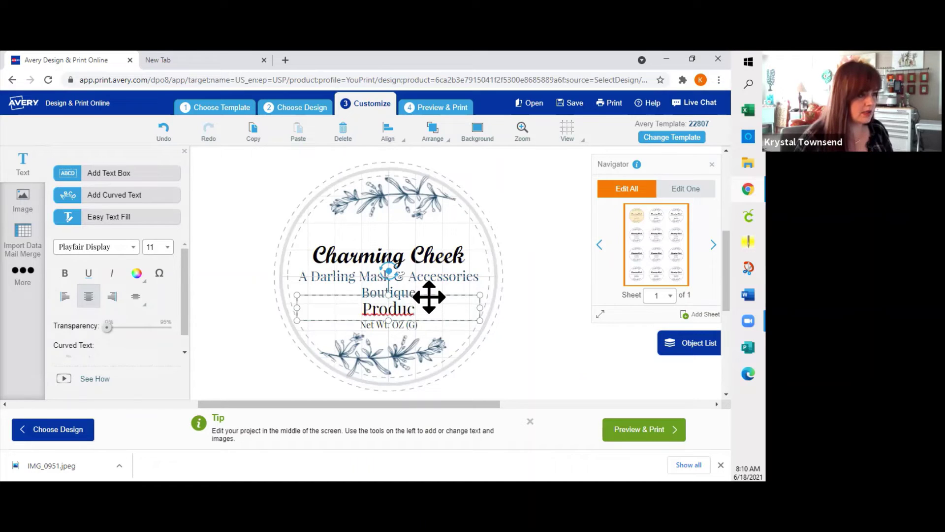
{"action": "key", "text": "Delete"}
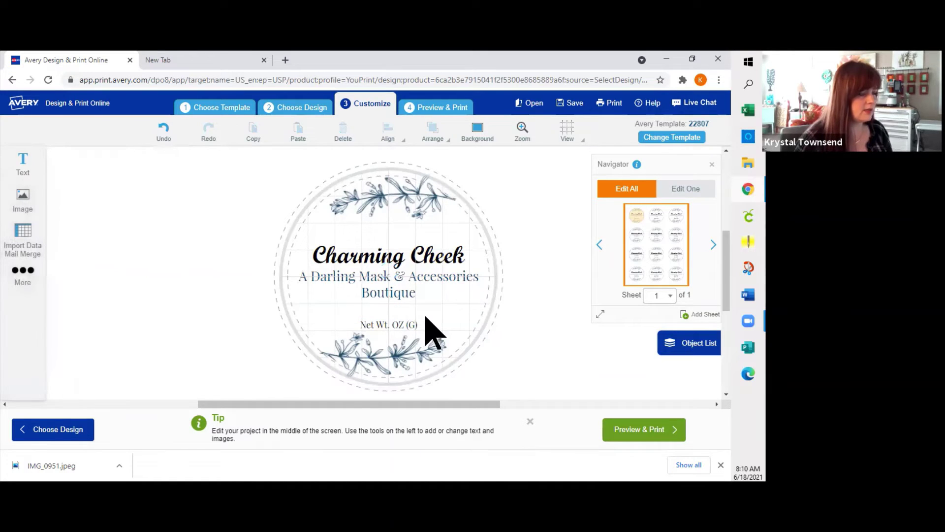
{"action": "left_click", "coordinate": [409, 322]}
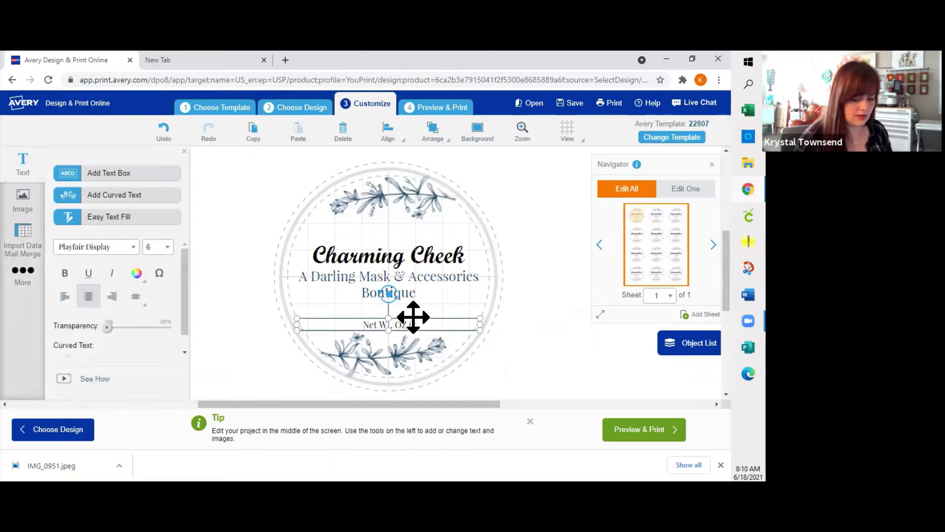
{"action": "key", "text": "Delete"}
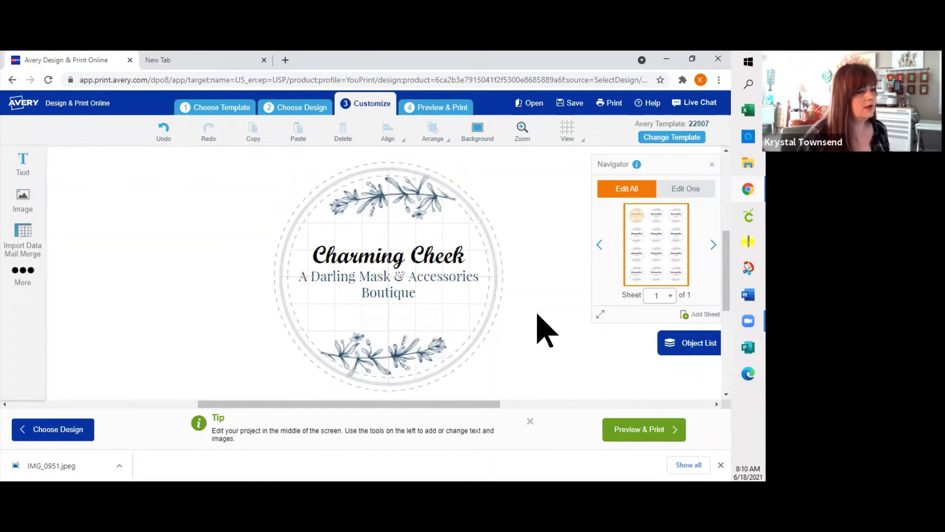
{"action": "left_click", "coordinate": [394, 260]}
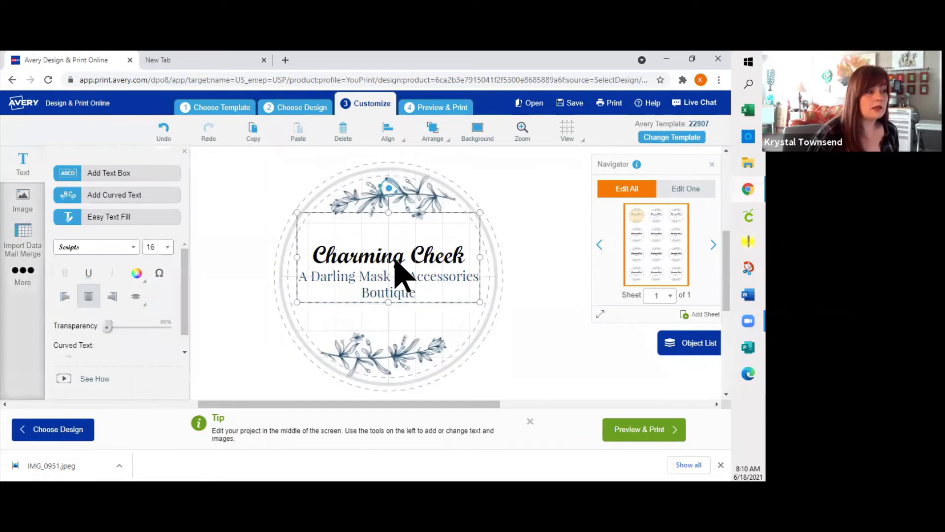
{"action": "double_click", "coordinate": [424, 260]}
{"action": "left_click", "coordinate": [424, 260]}
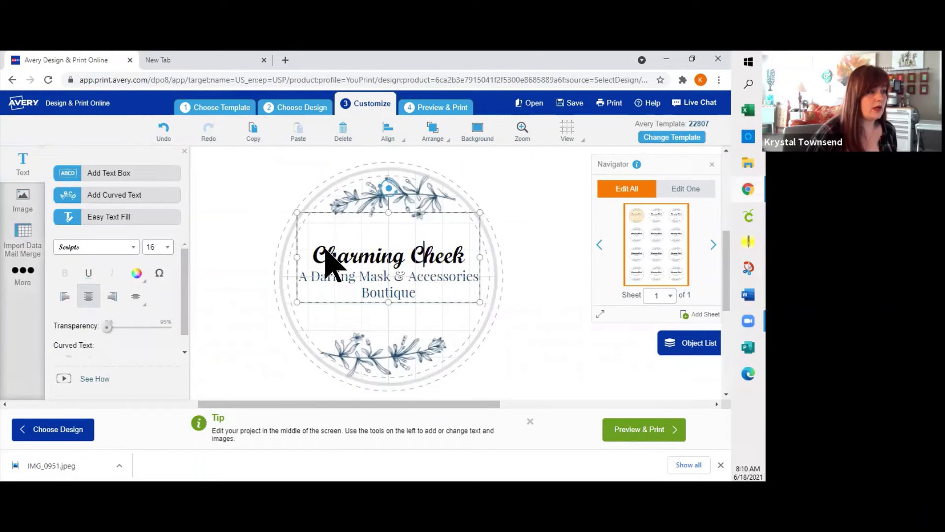
{"action": "triple_click", "coordinate": [363, 233]}
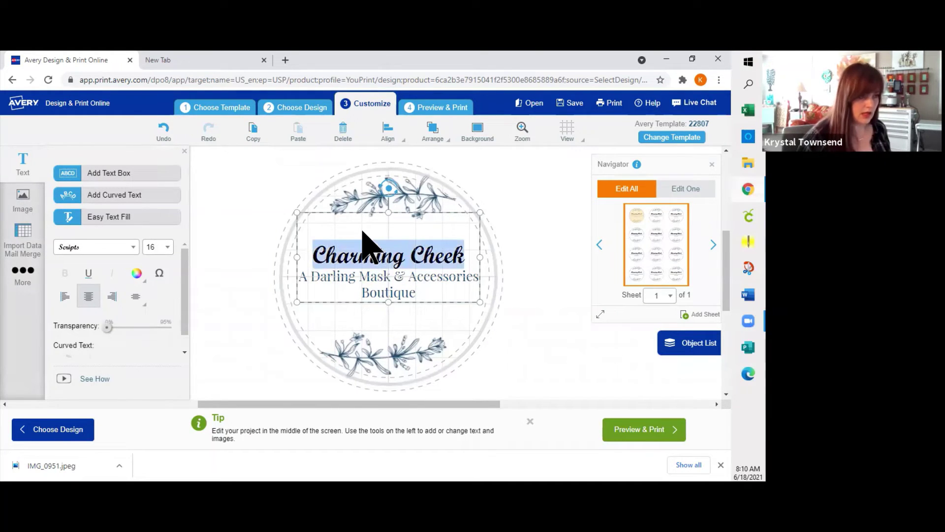
{"action": "left_click", "coordinate": [127, 248]}
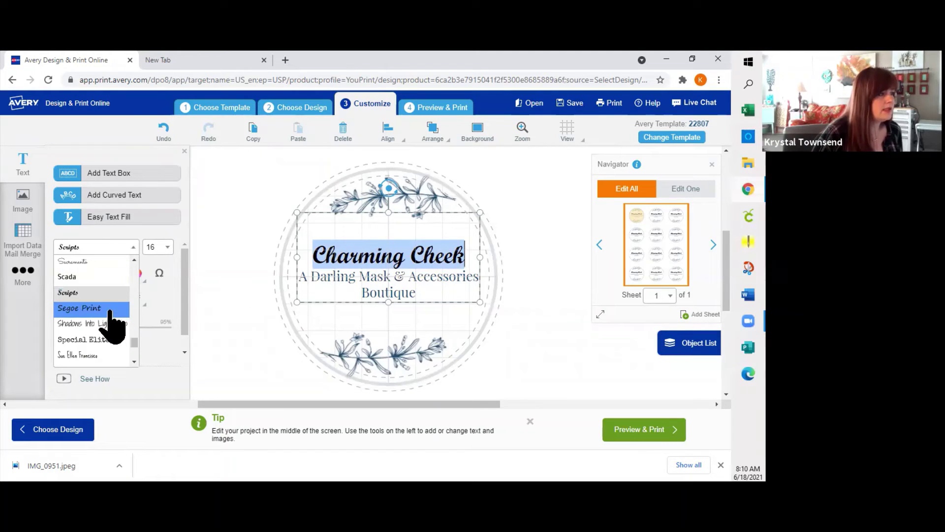
{"action": "scroll", "coordinate": [109, 315], "scroll_direction": "down", "scroll_amount": 3}
{"action": "scroll", "coordinate": [105, 285], "scroll_direction": "down", "scroll_amount": 3}
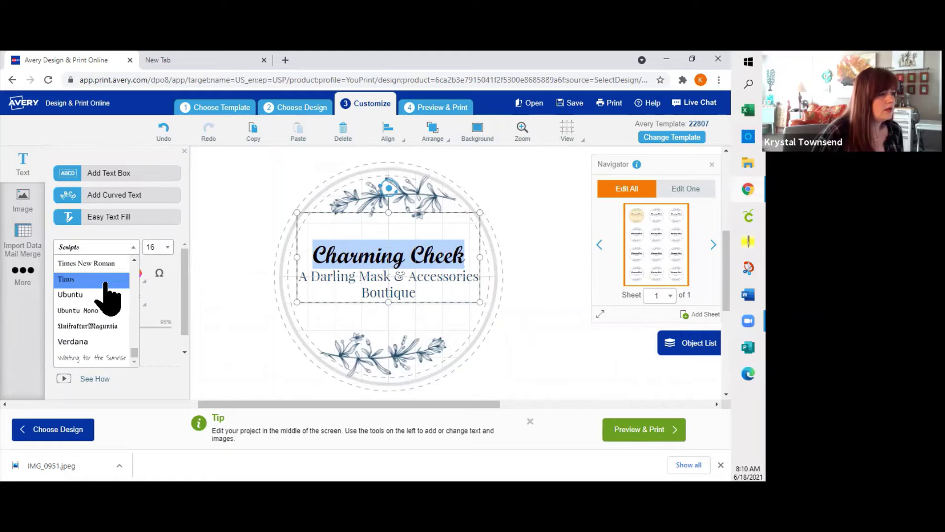
{"action": "scroll", "coordinate": [109, 297], "scroll_direction": "up", "scroll_amount": 10}
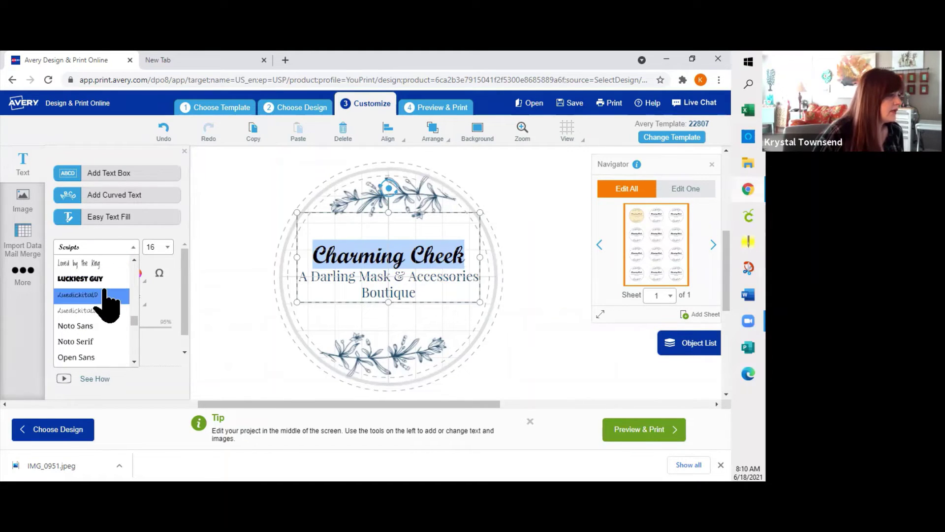
{"action": "scroll", "coordinate": [105, 291], "scroll_direction": "down", "scroll_amount": 3}
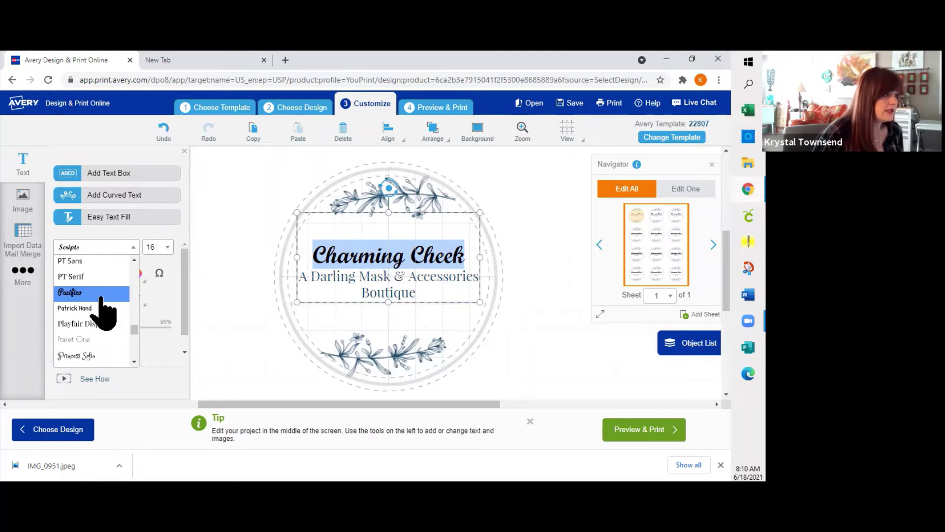
{"action": "scroll", "coordinate": [105, 298], "scroll_direction": "down", "scroll_amount": 1}
{"action": "scroll", "coordinate": [104, 305], "scroll_direction": "down", "scroll_amount": 2}
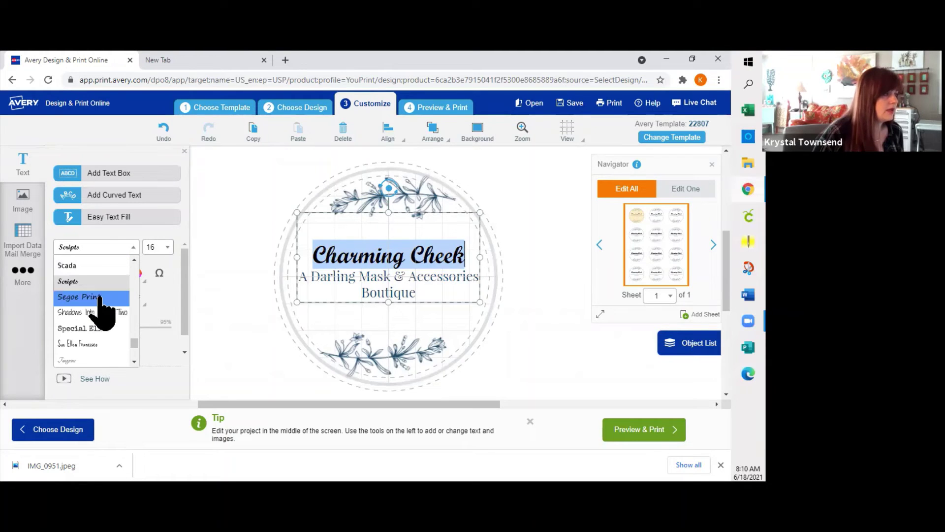
{"action": "left_click", "coordinate": [96, 329]}
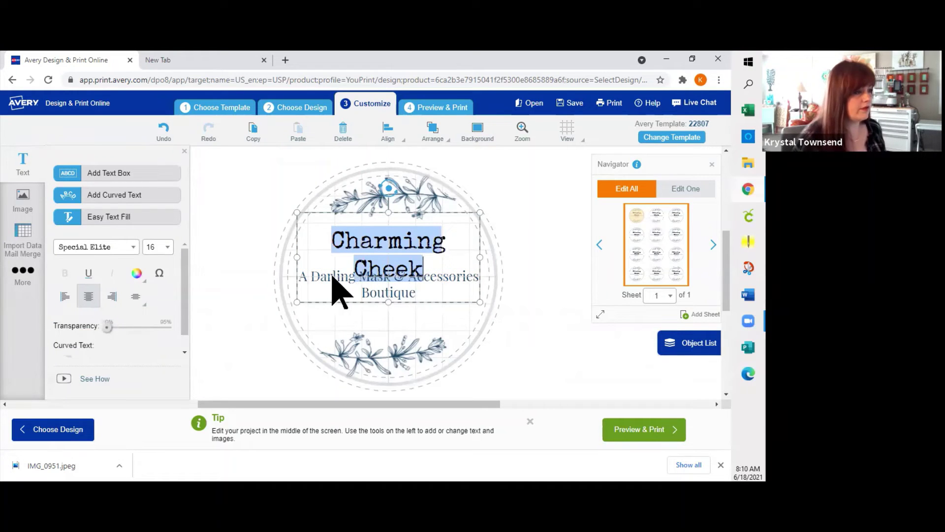
{"action": "key", "text": "ctrl+z"}
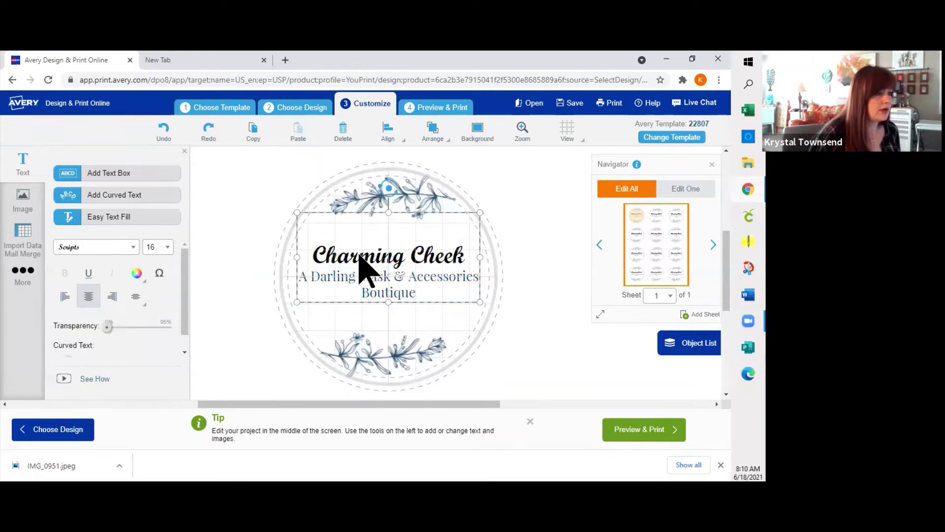
{"action": "left_click", "coordinate": [312, 255]}
{"action": "key", "text": "ctrl+shift+Right"}
{"action": "key", "text": "ctrl+shift+Right"}
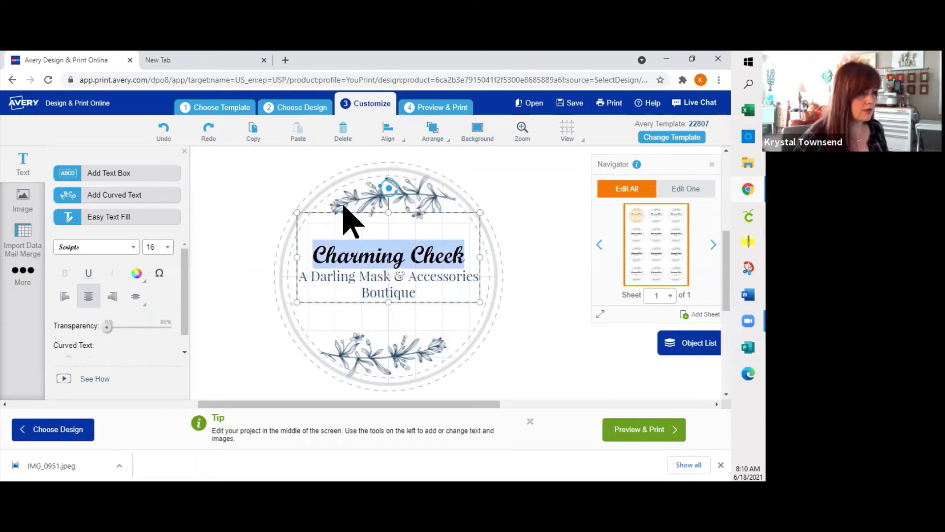
Go to Preview & Print and choose Print Yourself for the 12-label sheet.
{"action": "left_click", "coordinate": [556, 337]}
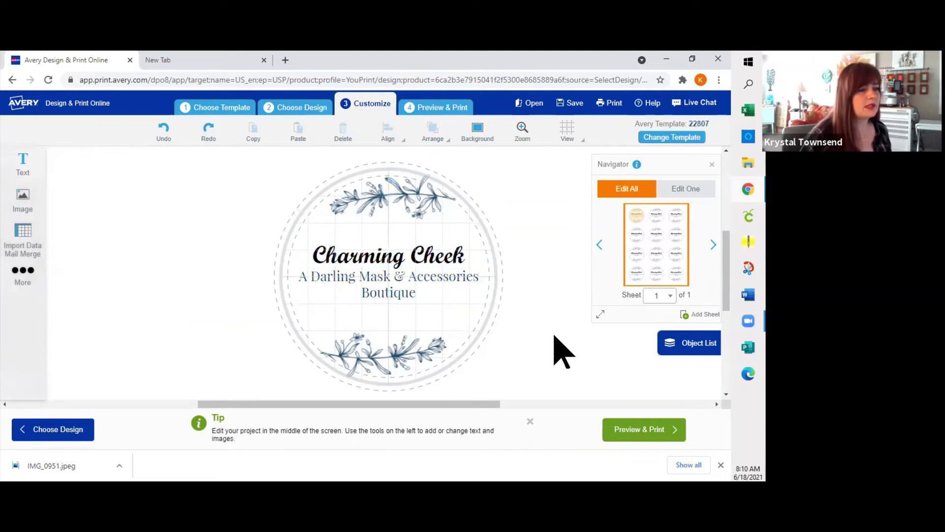
{"action": "left_click", "coordinate": [635, 434]}
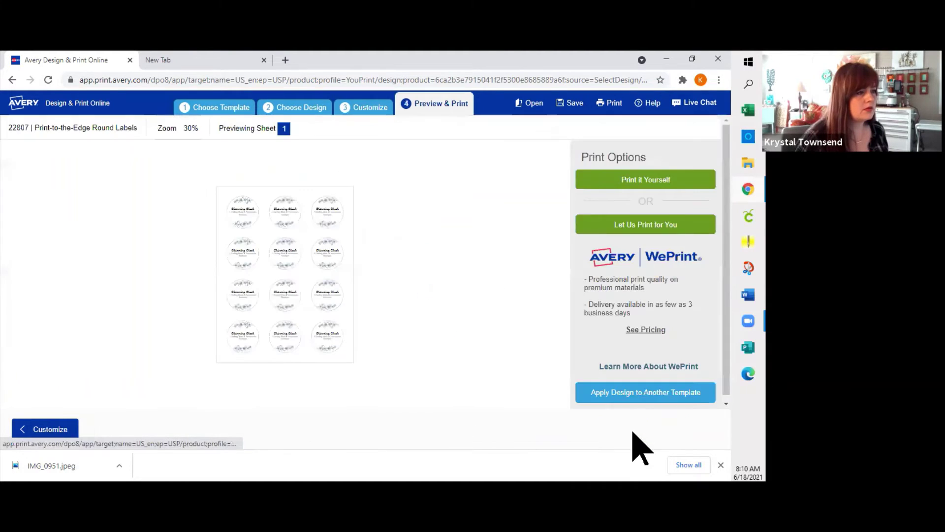
{"action": "left_click", "coordinate": [639, 181]}
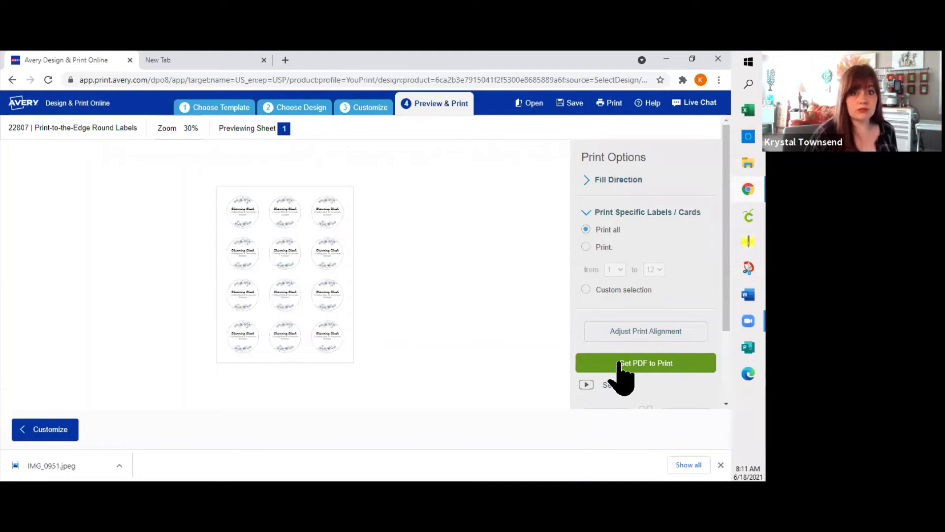
Request the print PDF and save the project to the account as 'YouTube Avery Demonstration'.
{"action": "left_click", "coordinate": [619, 364]}
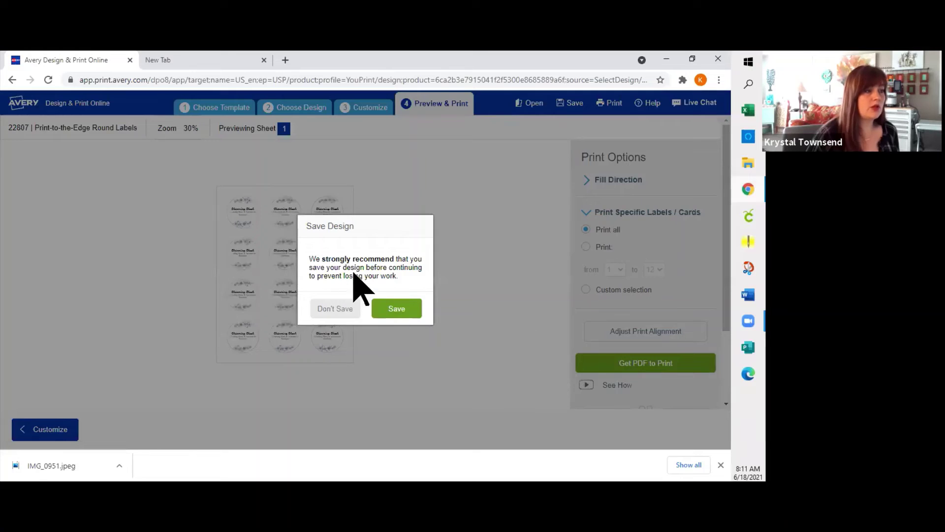
{"action": "left_click", "coordinate": [396, 315]}
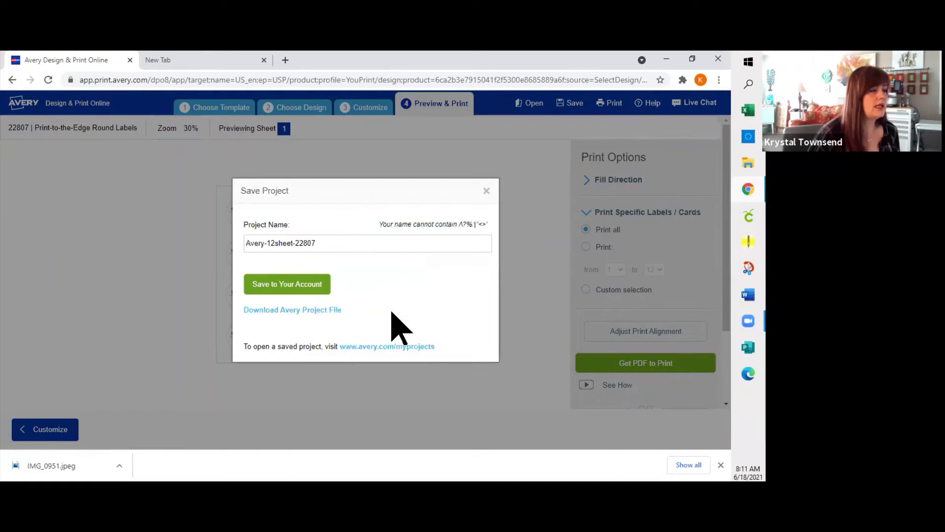
{"action": "triple_click", "coordinate": [331, 243]}
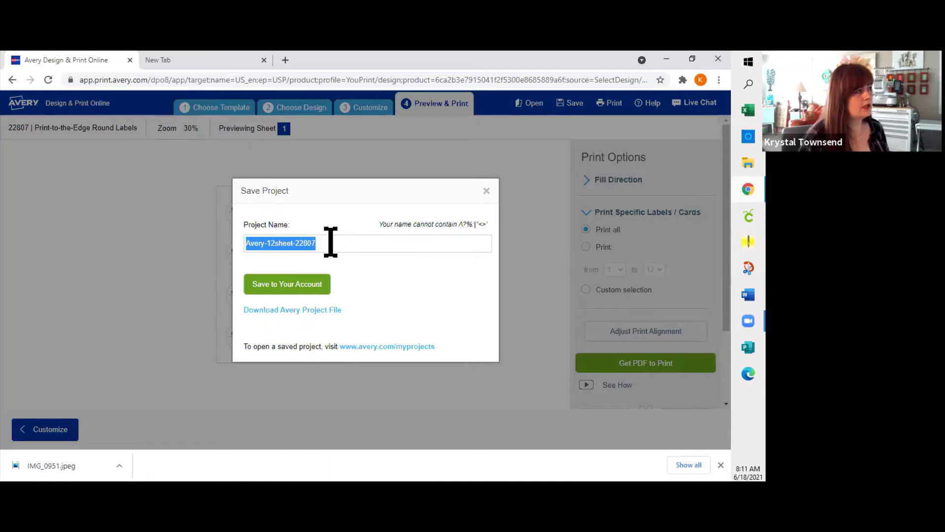
{"action": "type", "text": "You"}
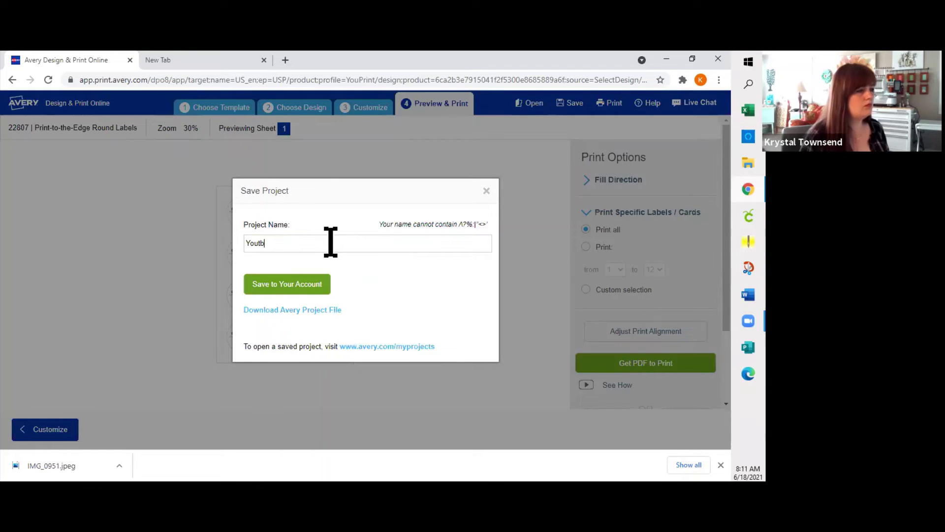
{"action": "type", "text": "Tube Aver"}
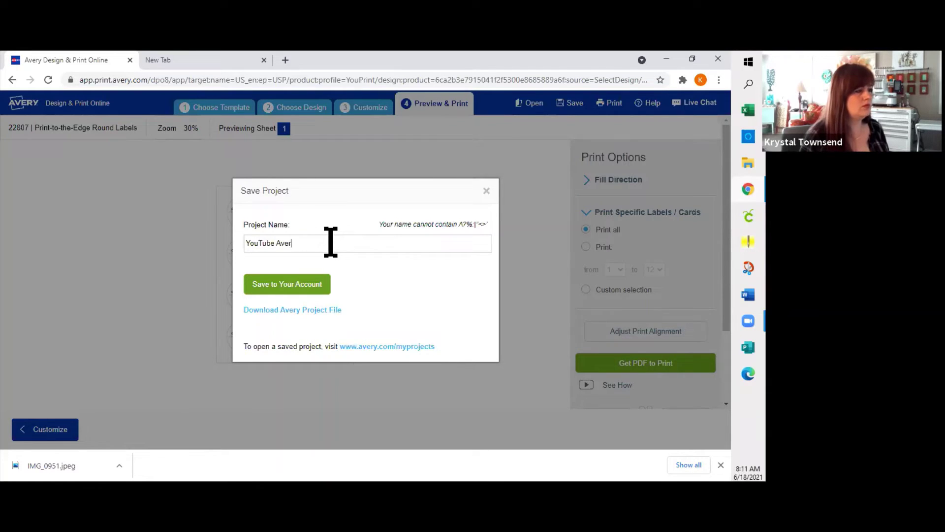
{"action": "type", "text": "y Demonstra"}
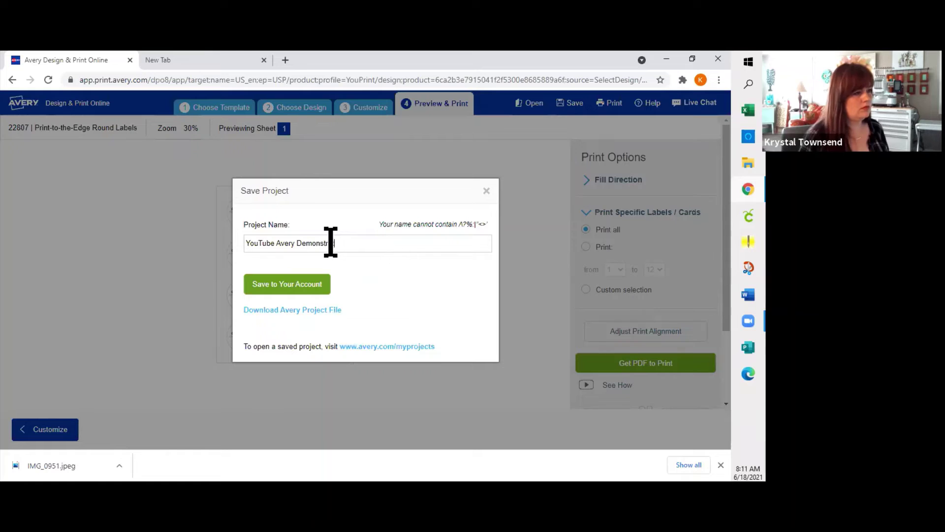
{"action": "type", "text": "tion"}
{"action": "left_click", "coordinate": [290, 284]}
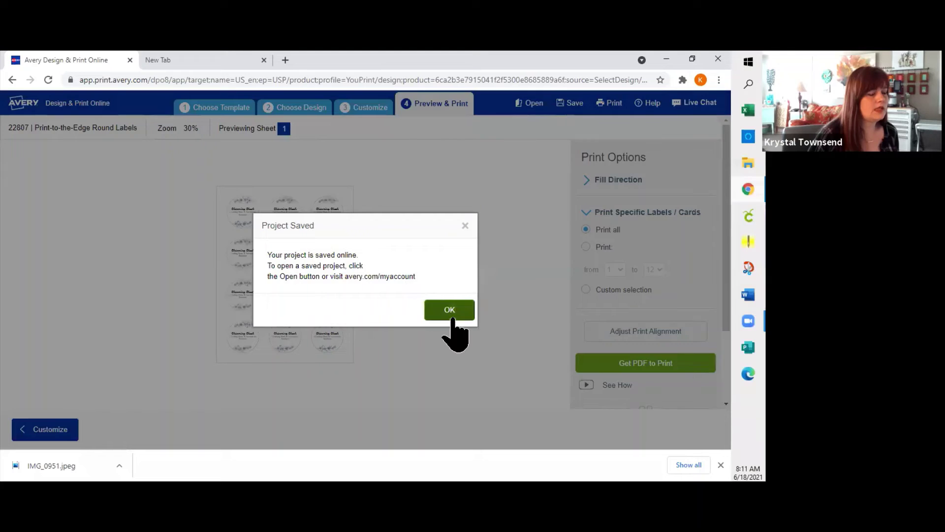
{"action": "left_click", "coordinate": [449, 311]}
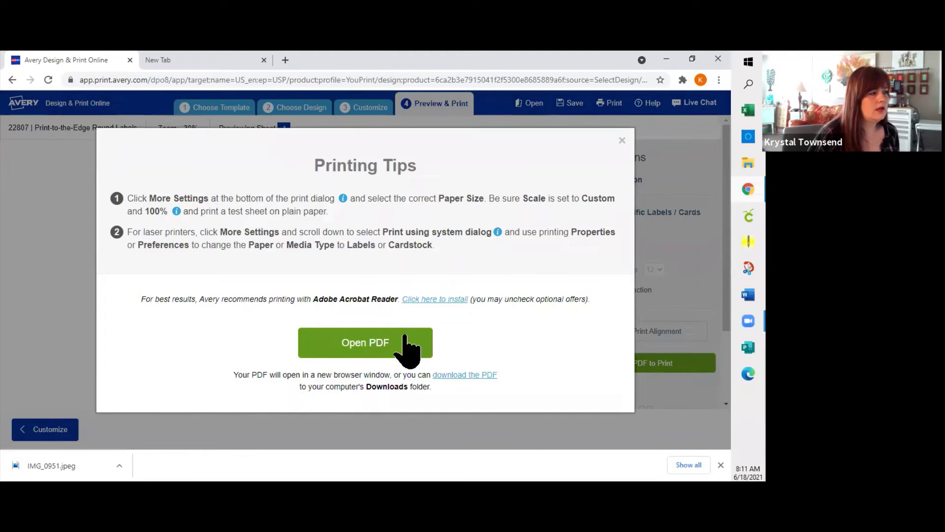
Open the label PDF and save it to Fabric Tags as 'YouTube Avery Demonstration'.
{"action": "left_click", "coordinate": [384, 344]}
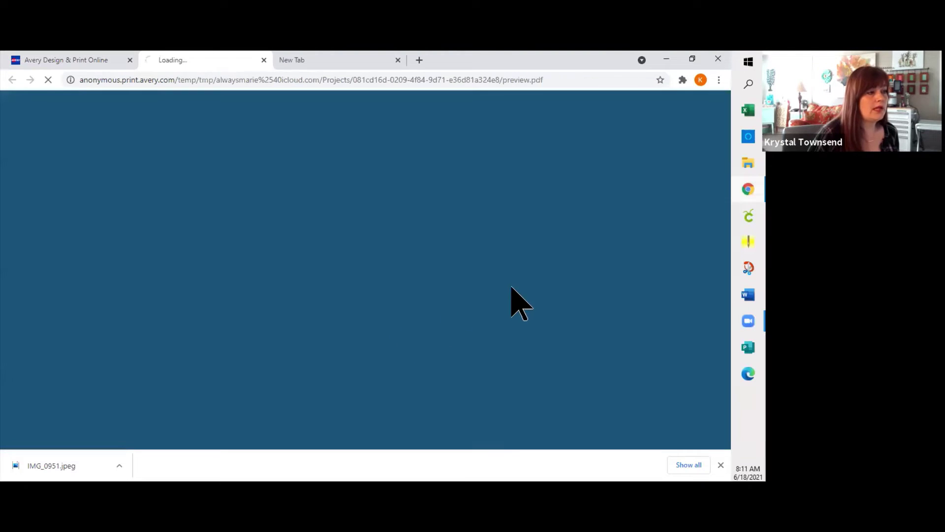
{"action": "scroll", "coordinate": [338, 202], "scroll_direction": "down", "scroll_amount": 3}
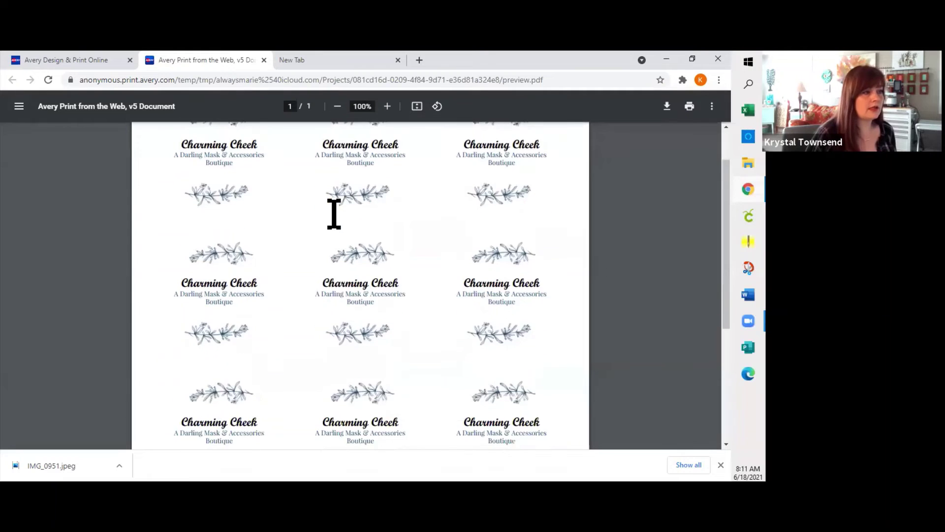
{"action": "scroll", "coordinate": [488, 256], "scroll_direction": "up", "scroll_amount": 3}
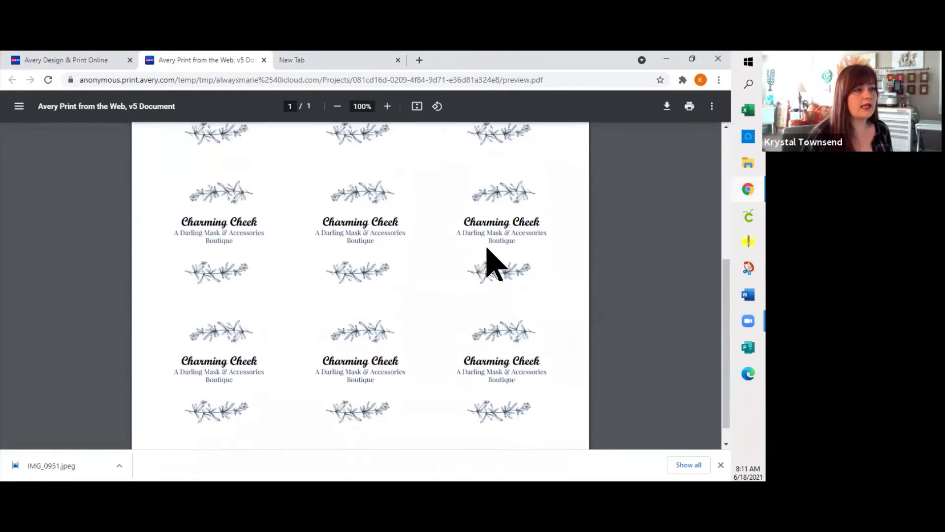
{"action": "left_click", "coordinate": [668, 105]}
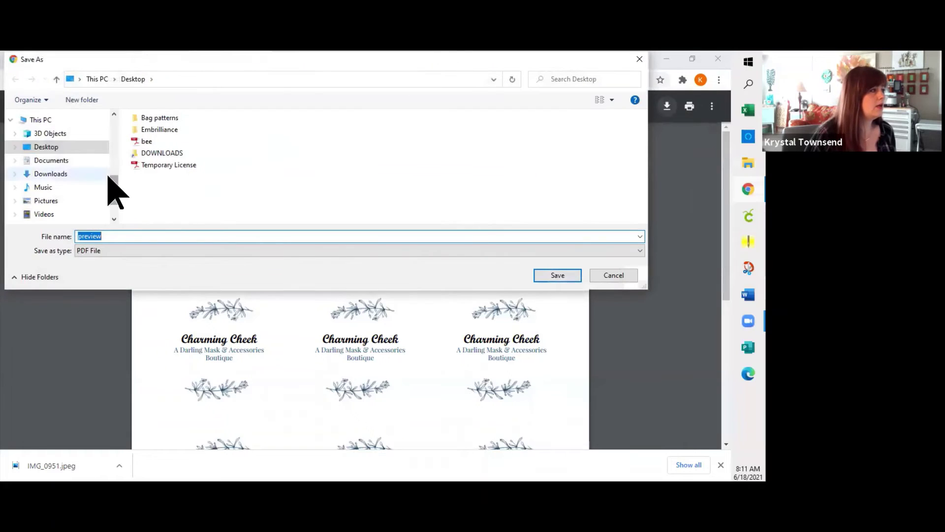
{"action": "scroll", "coordinate": [114, 131], "scroll_direction": "up", "scroll_amount": 3}
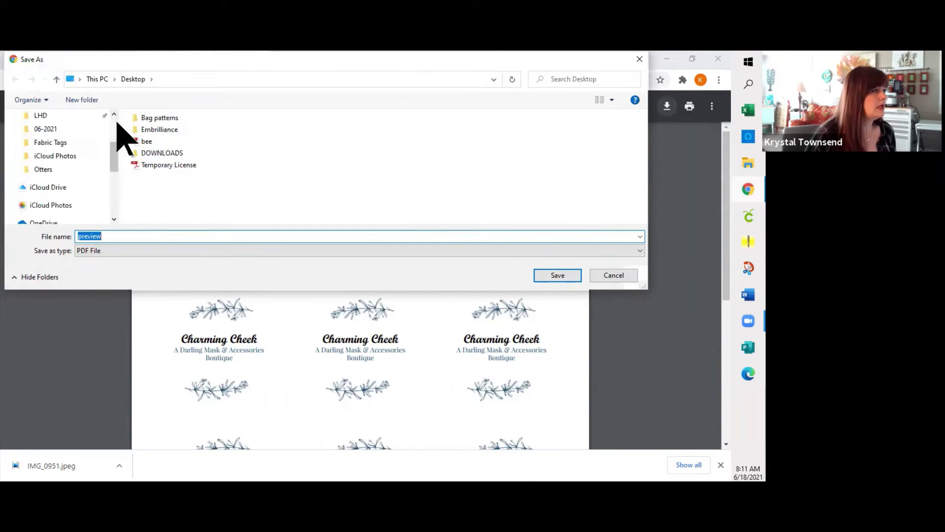
{"action": "left_click", "coordinate": [73, 143]}
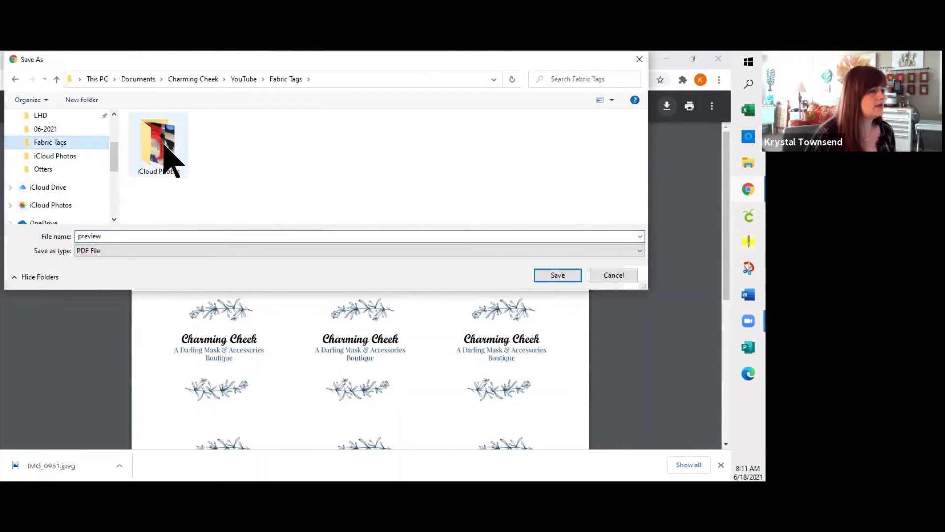
{"action": "left_click", "coordinate": [248, 237]}
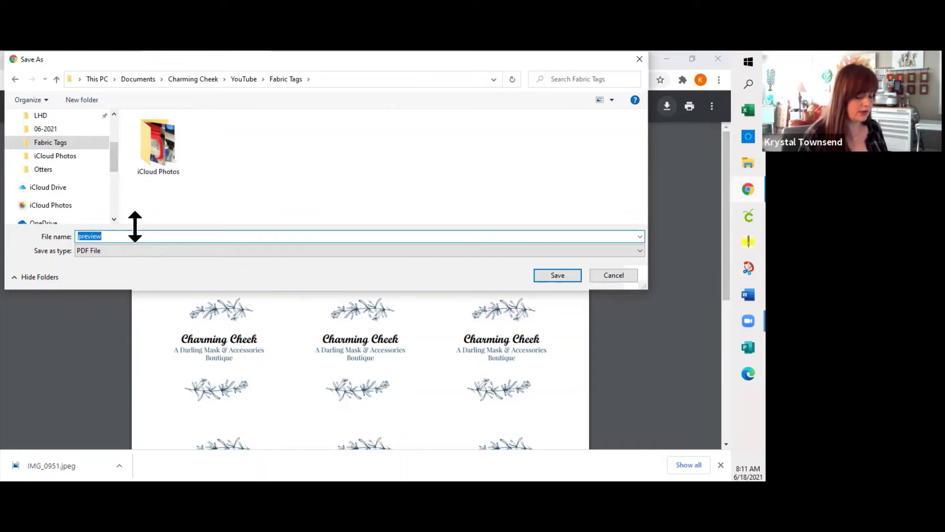
{"action": "type", "text": "YouTube Av"}
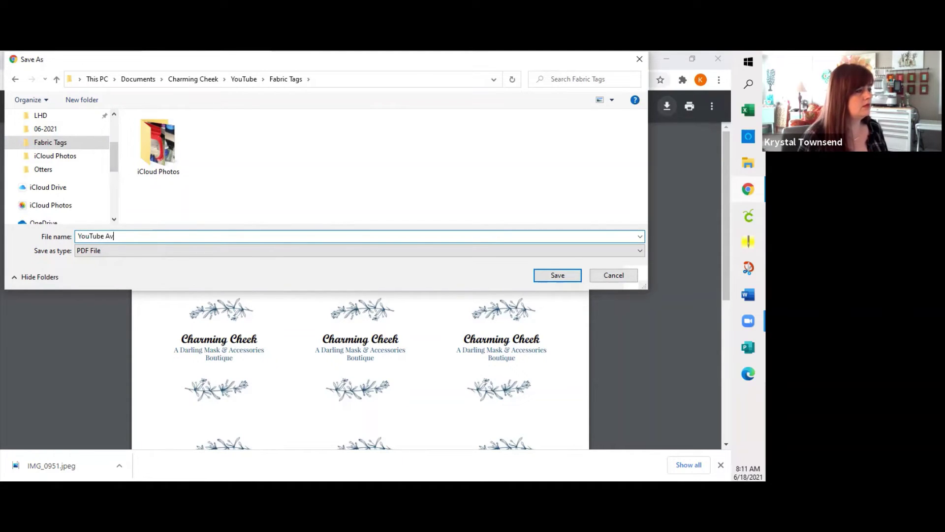
{"action": "type", "text": "ery Demonstration"}
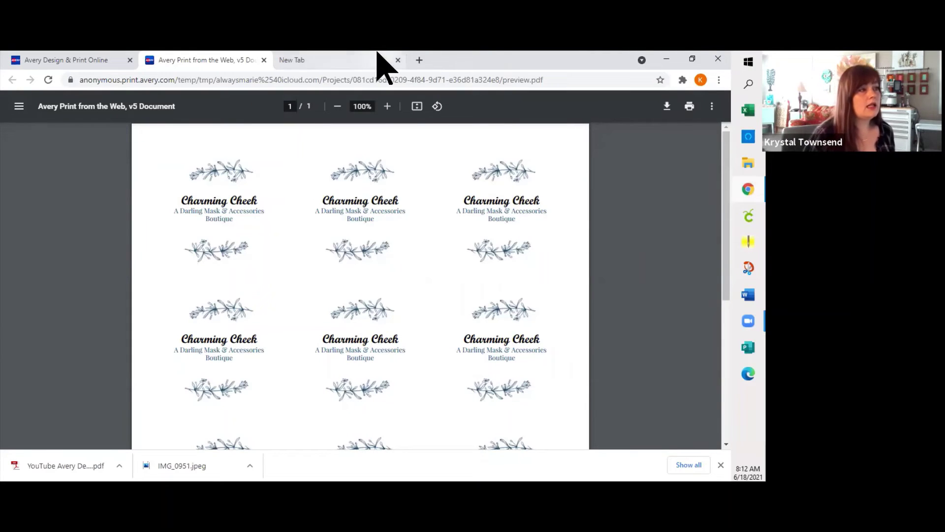
Close the PDF preview and promo popup, then browse the 8 saved projects.
{"action": "left_click", "coordinate": [263, 60]}
{"action": "left_click", "coordinate": [605, 102]}
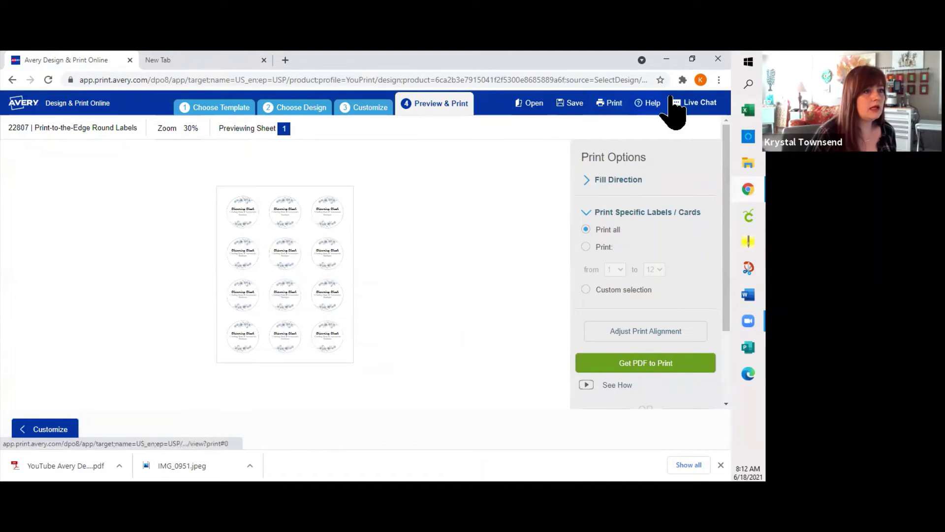
{"action": "left_click", "coordinate": [534, 102]}
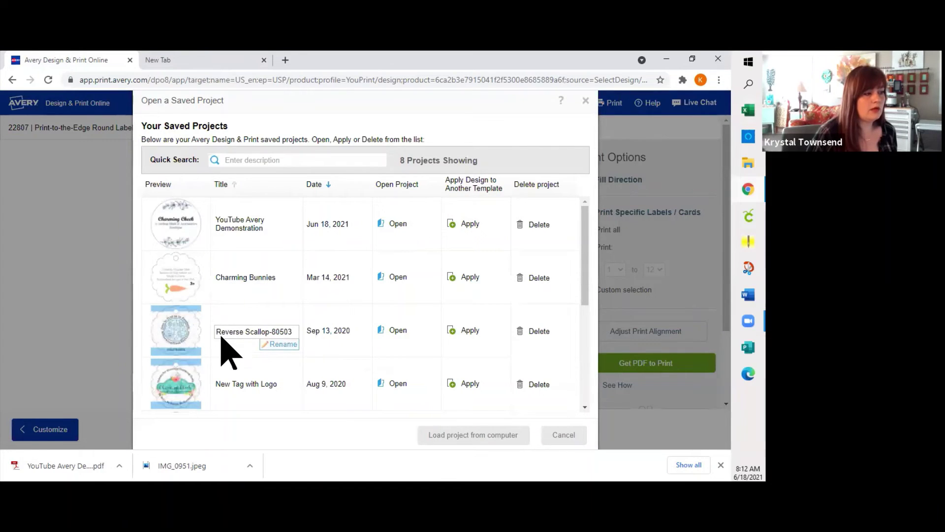
{"action": "scroll", "coordinate": [226, 347], "scroll_direction": "down", "scroll_amount": 5}
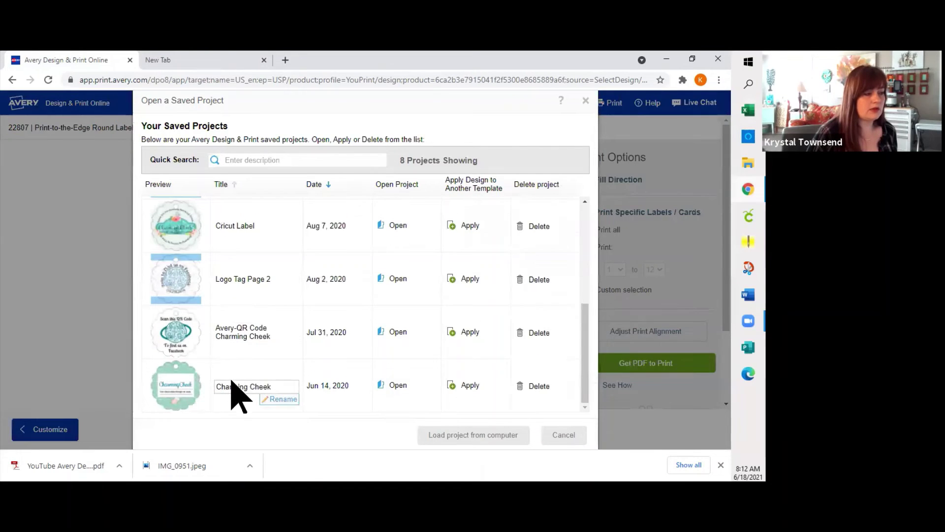
{"action": "scroll", "coordinate": [241, 384], "scroll_direction": "up", "scroll_amount": 5}
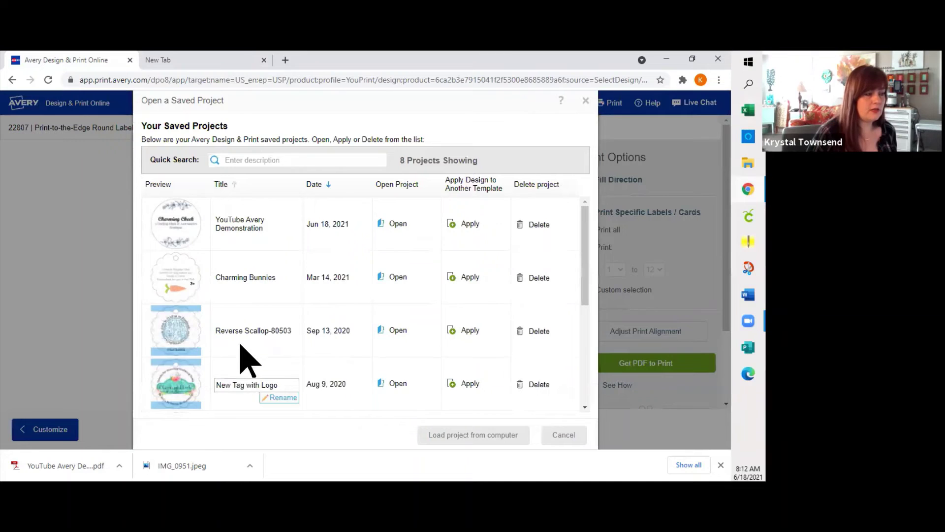
{"action": "scroll", "coordinate": [246, 354], "scroll_direction": "down", "scroll_amount": 2}
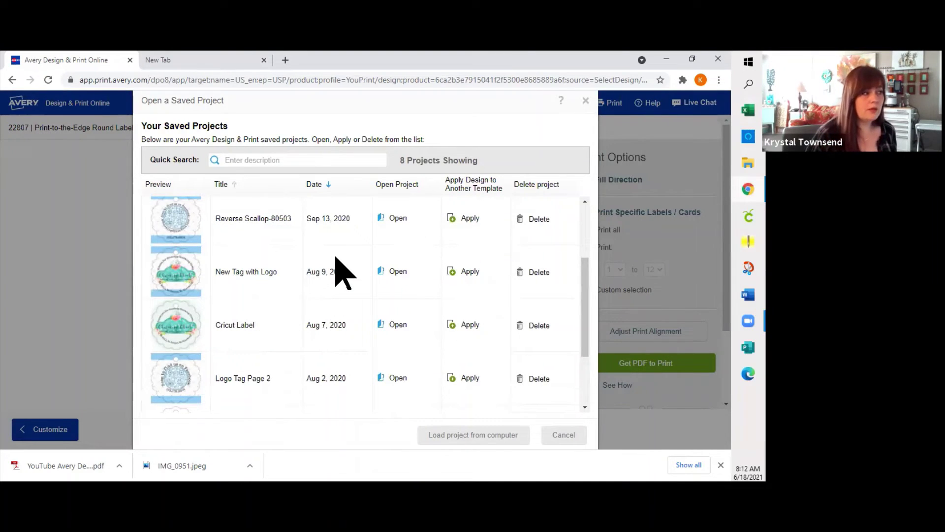
{"action": "mouse_move", "coordinate": [230, 243]}
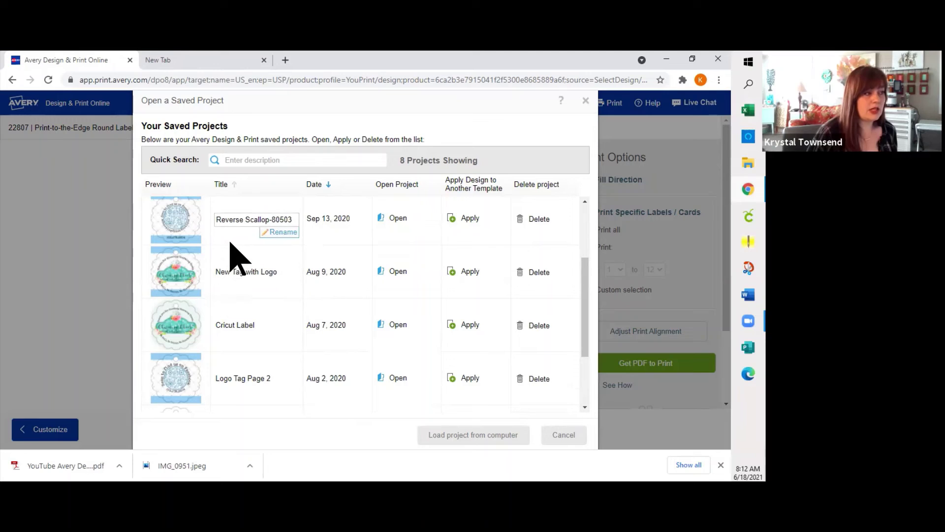
{"action": "scroll", "coordinate": [231, 247], "scroll_direction": "up", "scroll_amount": 1}
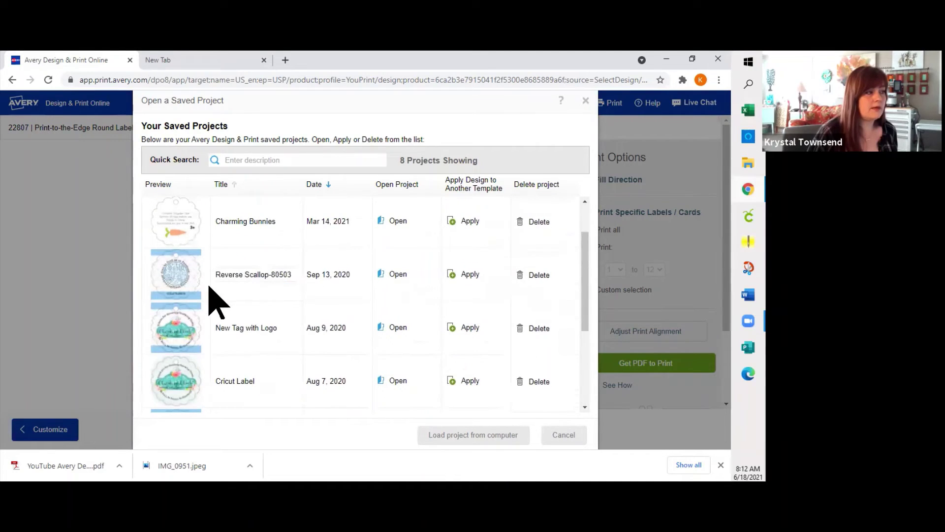
Open the Reverse Scallop-80503 project and select its Facebook QR-code image.
{"action": "left_click", "coordinate": [386, 274]}
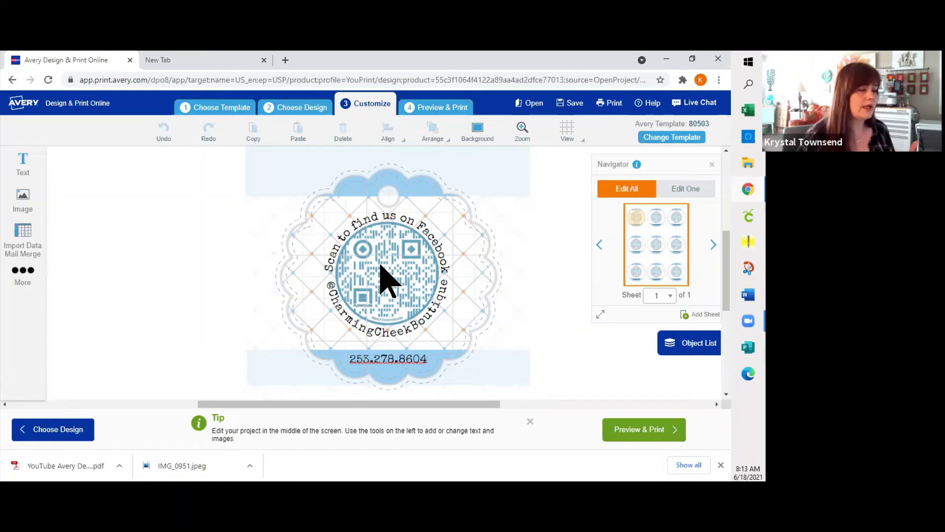
{"action": "left_click", "coordinate": [384, 277]}
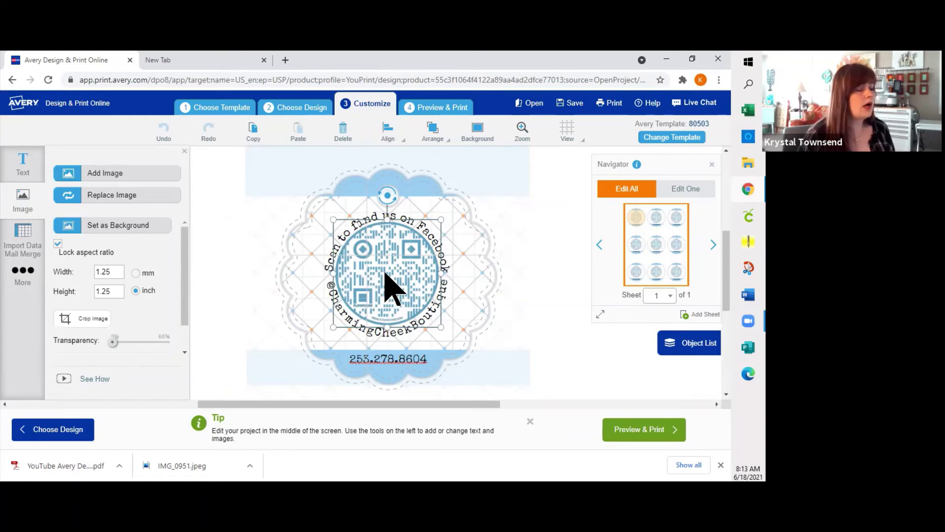
Start replacing the QR code with an image file from the computer's Documents folders.
{"action": "left_click", "coordinate": [156, 191]}
{"action": "left_click", "coordinate": [359, 235]}
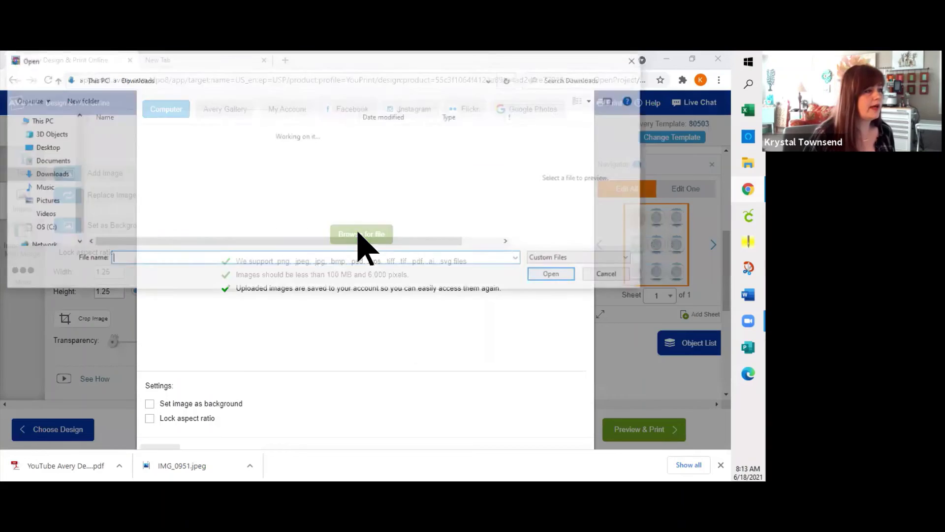
{"action": "scroll", "coordinate": [78, 177], "scroll_direction": "up", "scroll_amount": 3}
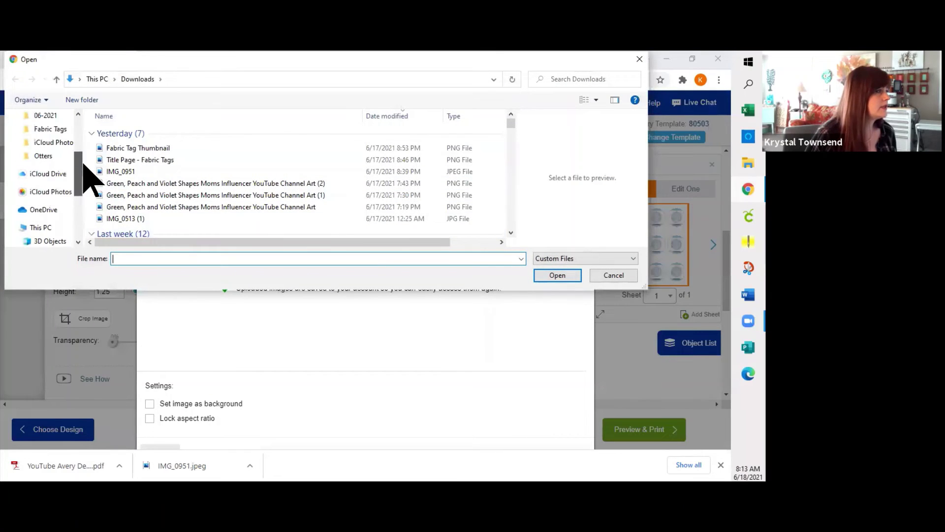
{"action": "left_click_drag", "start_coordinate": [83, 163], "coordinate": [79, 138]}
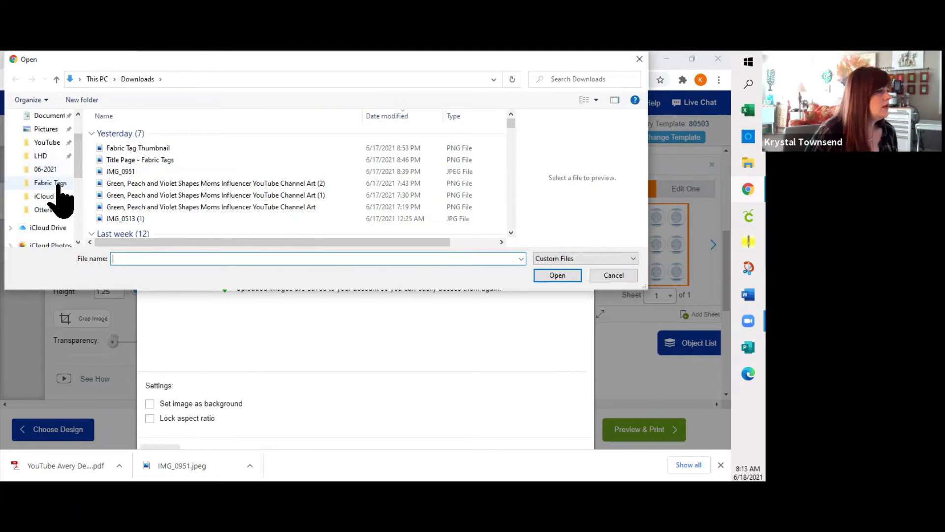
{"action": "left_click", "coordinate": [58, 184]}
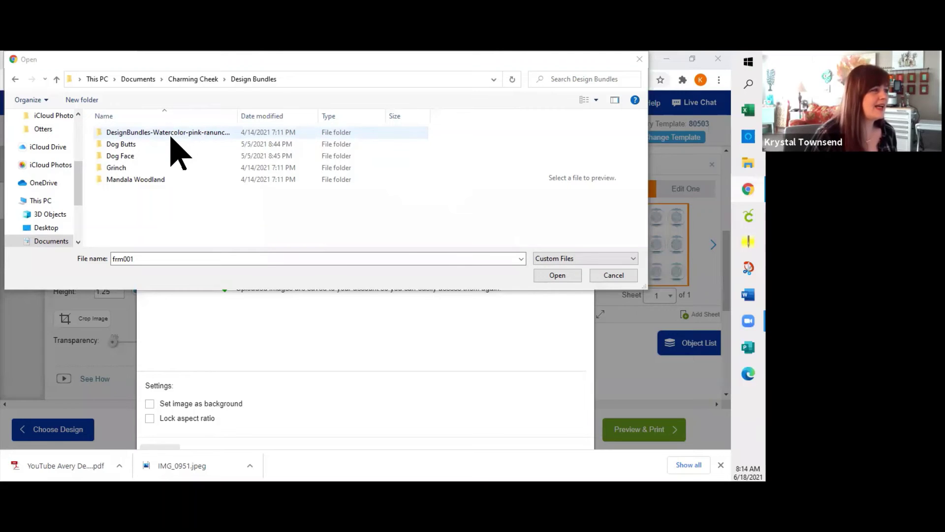
Load ranunculus_01 from the DesignBundles-Watercolor-pink-ranunculus folder into the tag.
{"action": "left_click", "coordinate": [160, 143]}
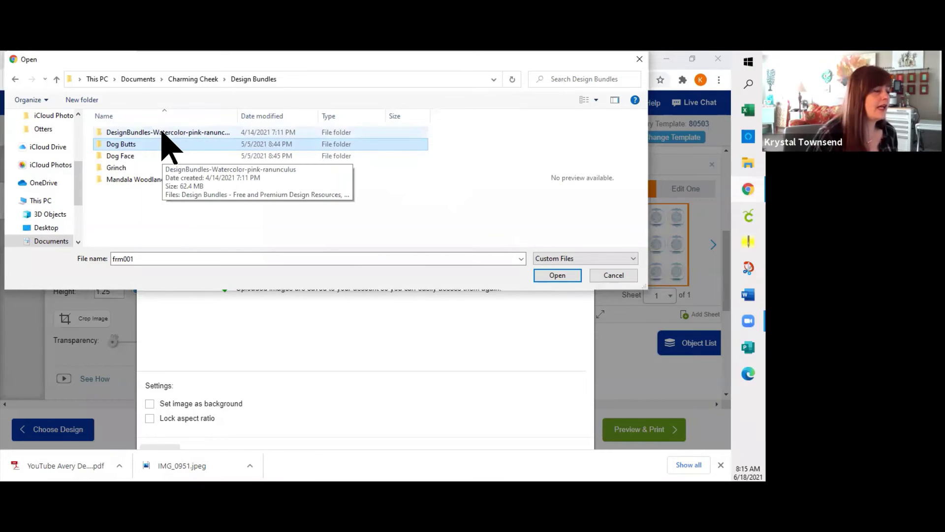
{"action": "double_click", "coordinate": [164, 132]}
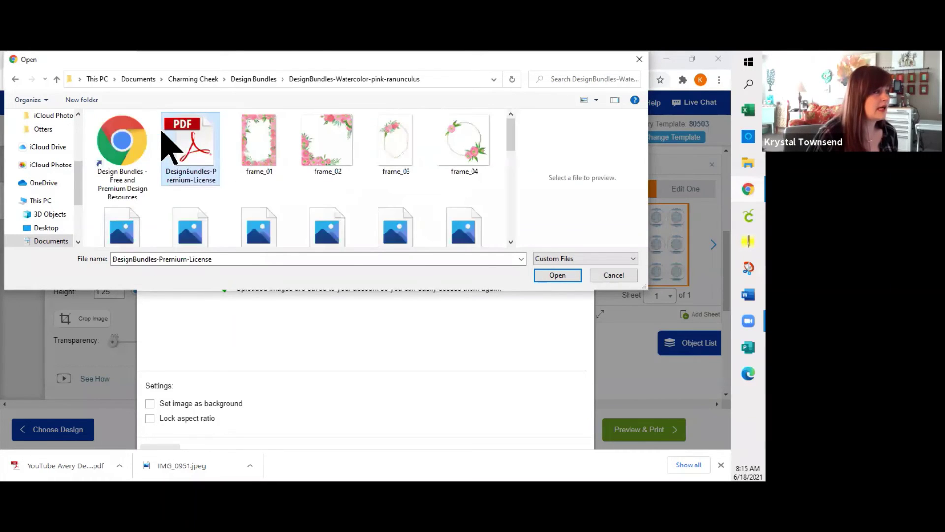
{"action": "scroll", "coordinate": [379, 160], "scroll_direction": "down", "scroll_amount": 5}
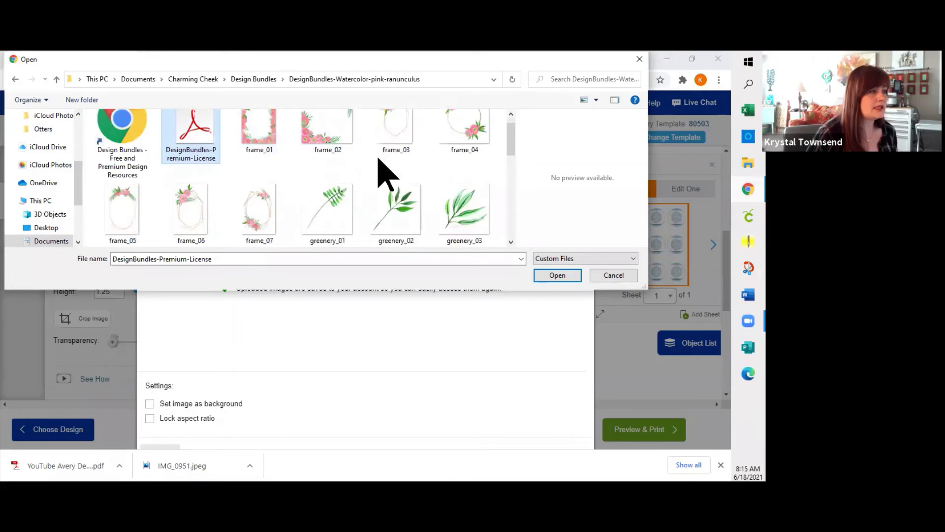
{"action": "scroll", "coordinate": [384, 172], "scroll_direction": "down", "scroll_amount": 2}
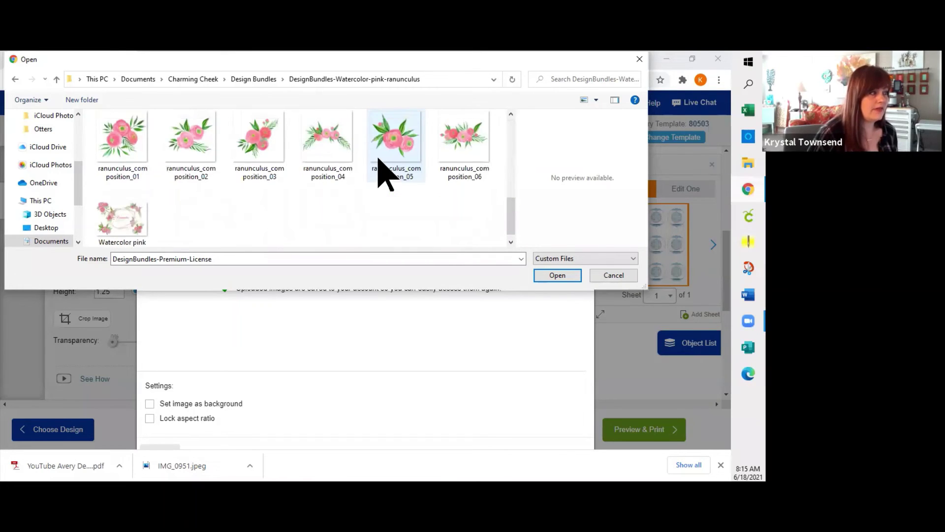
{"action": "scroll", "coordinate": [383, 172], "scroll_direction": "up", "scroll_amount": 3}
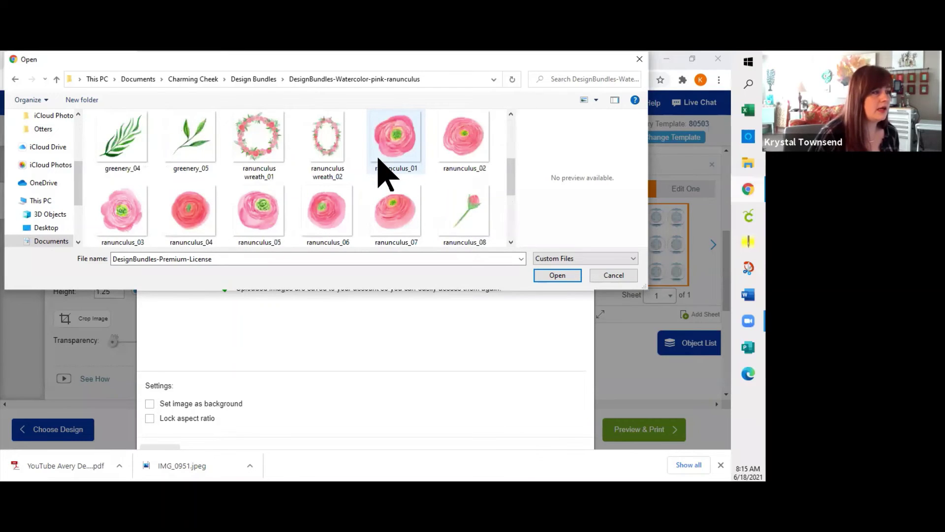
{"action": "scroll", "coordinate": [381, 165], "scroll_direction": "up", "scroll_amount": 2}
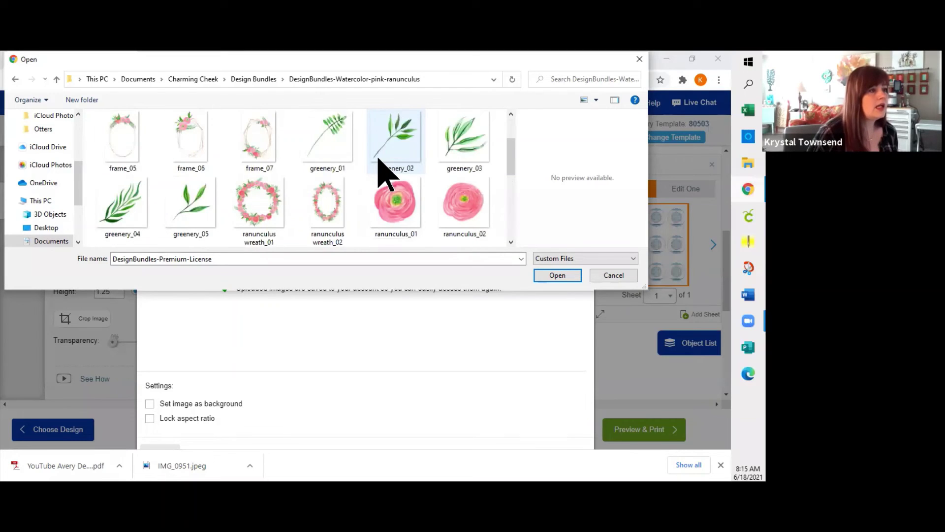
{"action": "left_click", "coordinate": [412, 206]}
{"action": "double_click", "coordinate": [408, 194]}
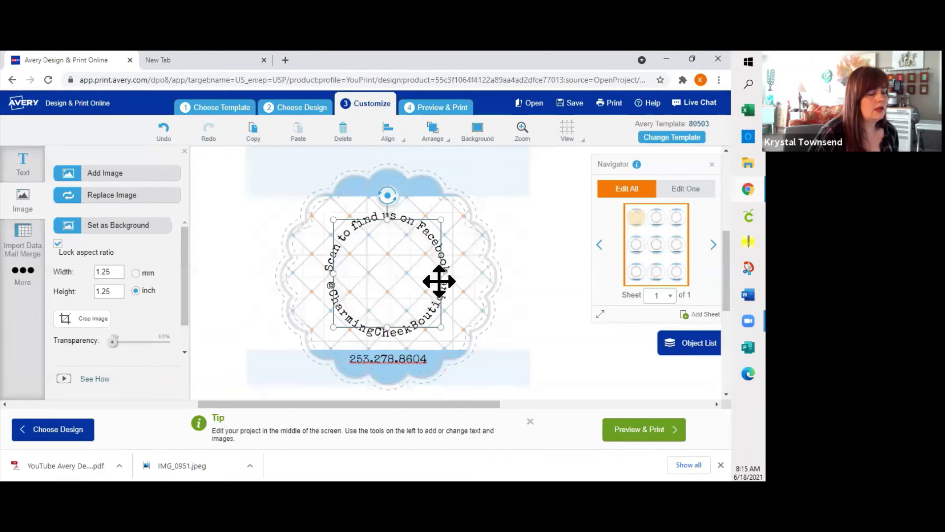
Change the curved text 'Scan to find us on Facebook' to 'Isn't this a cute picture'.
{"action": "left_click", "coordinate": [542, 268]}
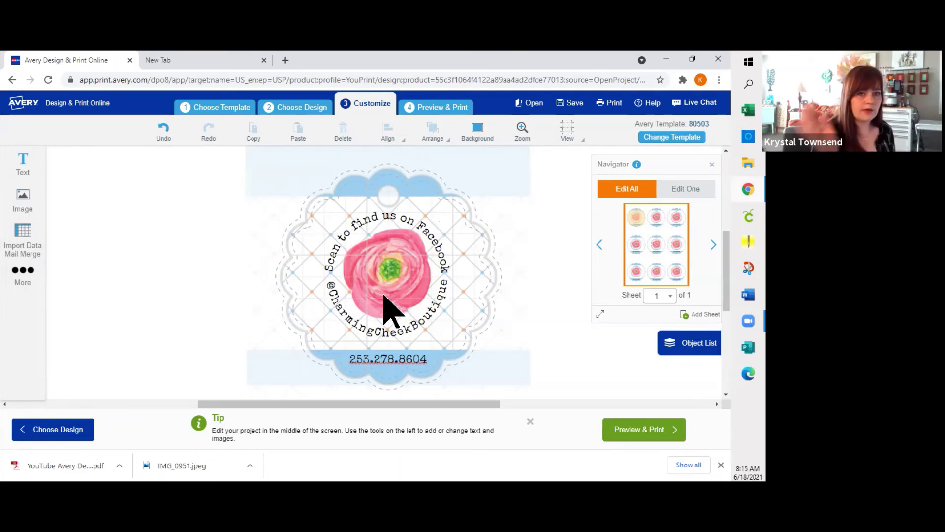
{"action": "left_click", "coordinate": [379, 216]}
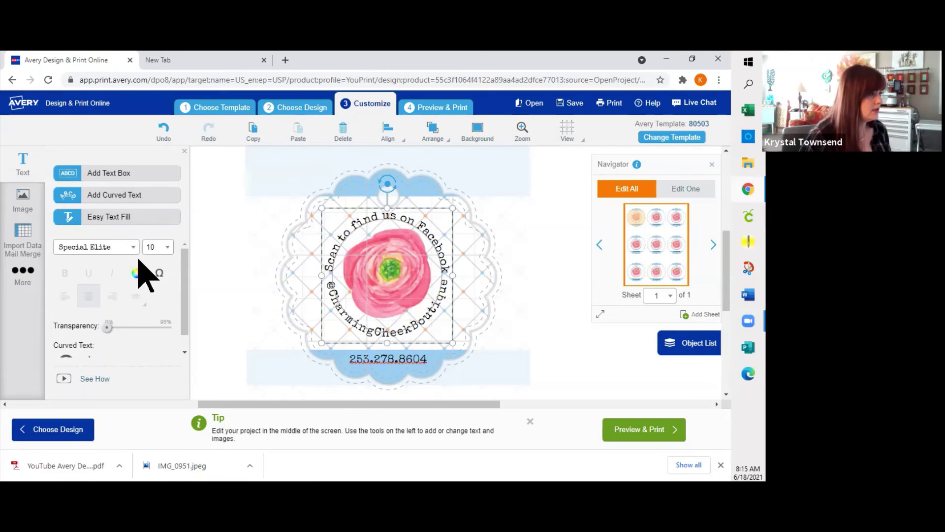
{"action": "scroll", "coordinate": [163, 268], "scroll_direction": "down", "scroll_amount": 1}
{"action": "scroll", "coordinate": [172, 260], "scroll_direction": "up", "scroll_amount": 1}
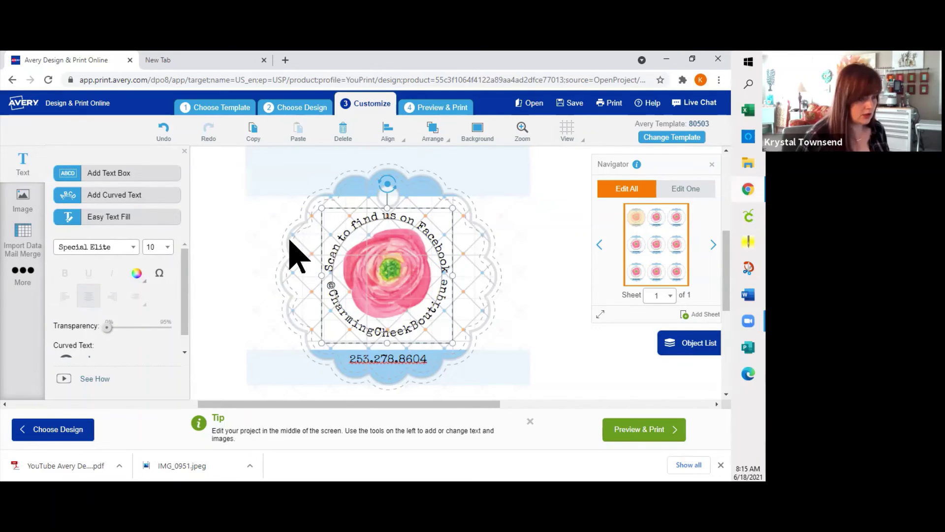
{"action": "key", "text": "BackSpace"}
{"action": "key", "text": "BackSpace"}
{"action": "key", "text": "BackSpace"}
{"action": "key", "text": "BackSpace"}
{"action": "key", "text": "BackSpace"}
{"action": "key", "text": "BackSpace"}
{"action": "key", "text": "BackSpace"}
{"action": "key", "text": "BackSpace"}
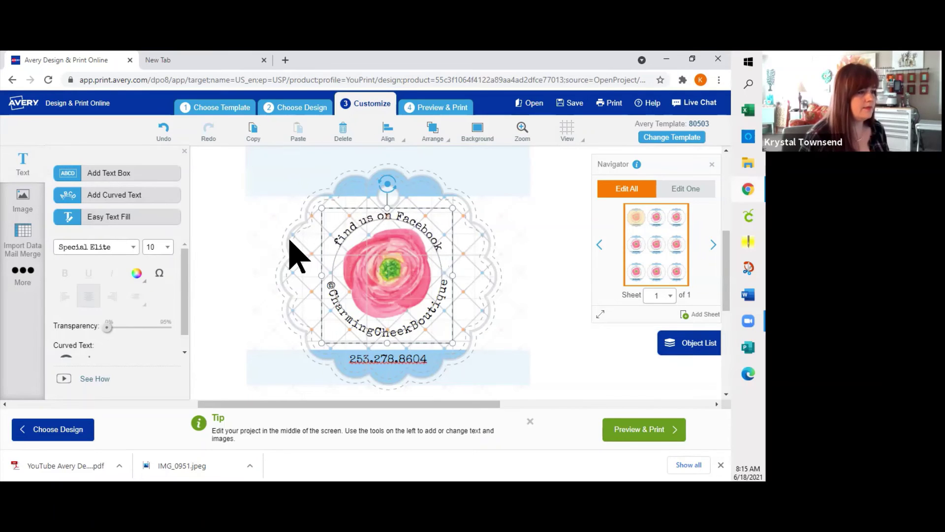
{"action": "key", "text": "Delete"}
{"action": "key", "text": "Delete"}
{"action": "key", "text": "Delete"}
{"action": "key", "text": "Delete"}
{"action": "key", "text": "Delete"}
{"action": "key", "text": "Delete"}
{"action": "key", "text": "Delete"}
{"action": "key", "text": "Delete"}
{"action": "key", "text": "Delete"}
{"action": "key", "text": "Delete"}
{"action": "key", "text": "Delete"}
{"action": "key", "text": "Delete"}
{"action": "key", "text": "Delete"}
{"action": "key", "text": "Delete"}
{"action": "key", "text": "Delete"}
{"action": "key", "text": "Delete"}
{"action": "key", "text": "Delete"}
{"action": "key", "text": "Delete"}
{"action": "key", "text": "Delete"}
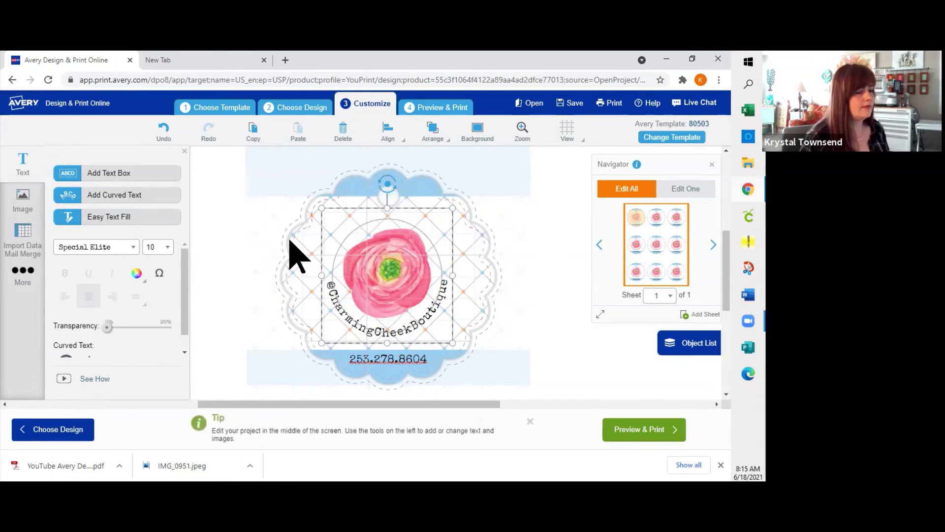
{"action": "type", "text": "Isn't thi"}
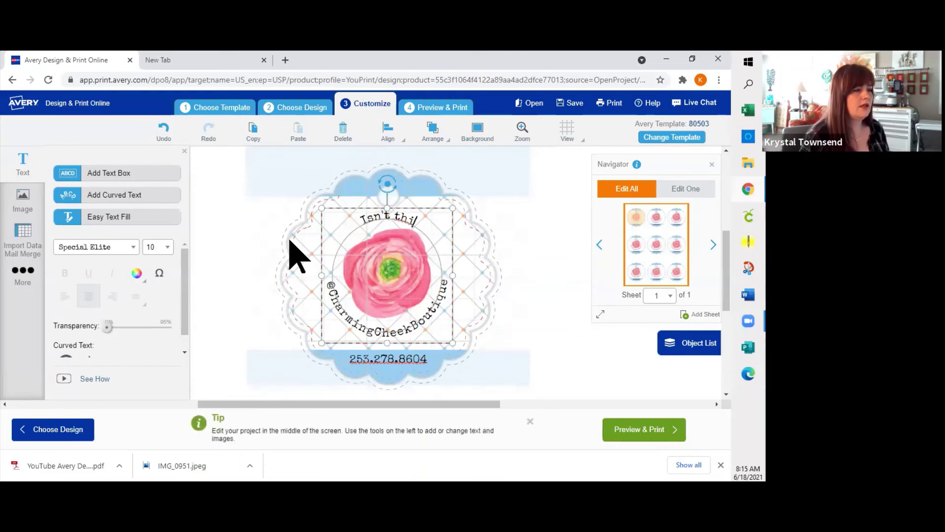
{"action": "type", "text": "s a cute picture"}
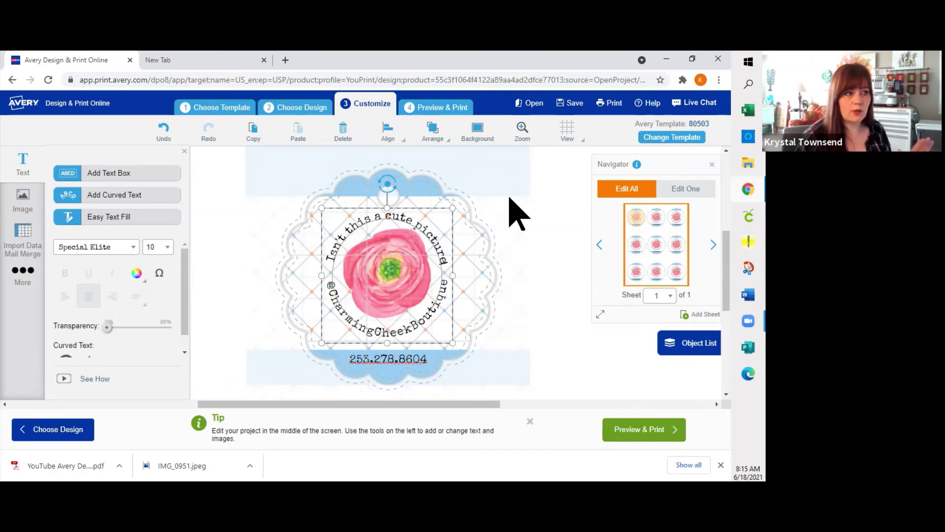
{"action": "type", "text": "d"}
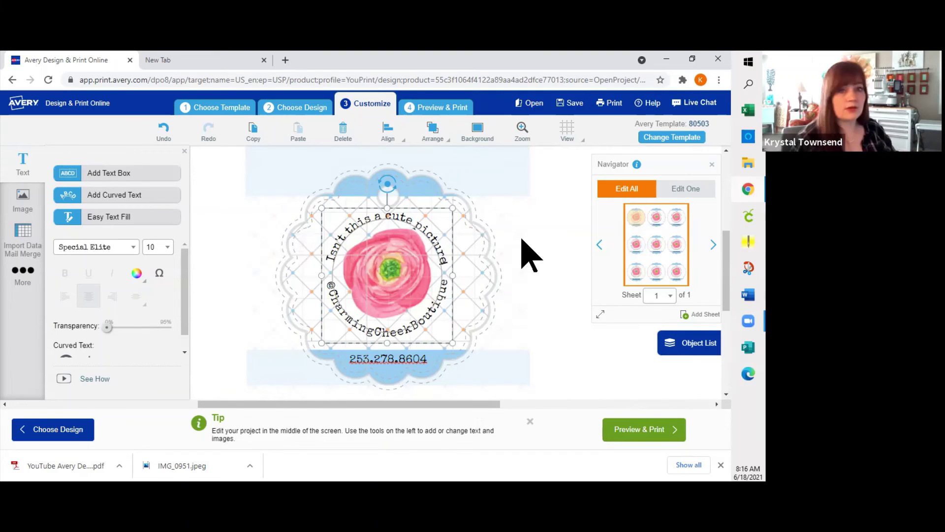